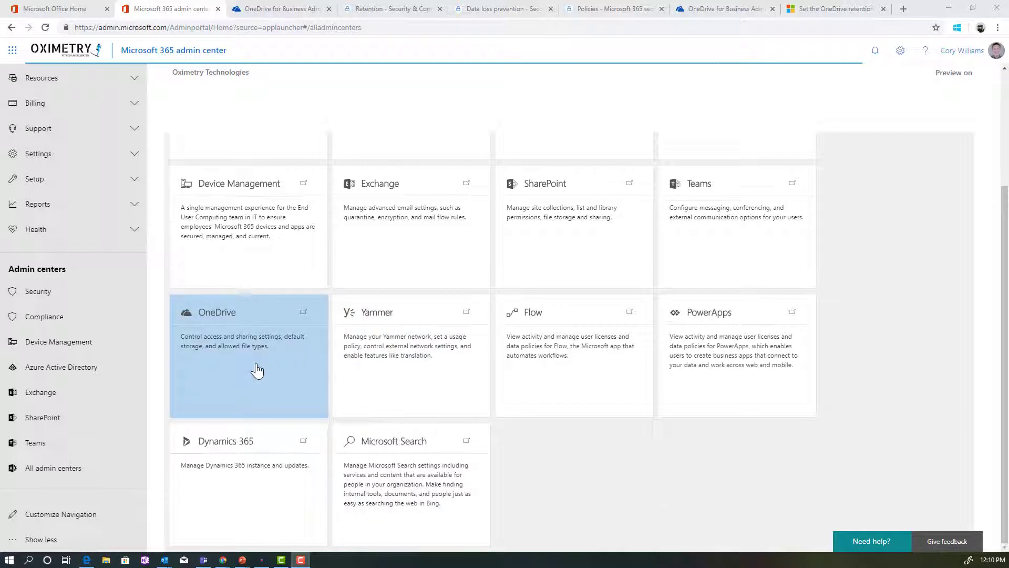
# In the OneDrive admin center's storage settings, change and save the days to retain files after a user account is marked for deletion
pyautogui.click(257, 370)
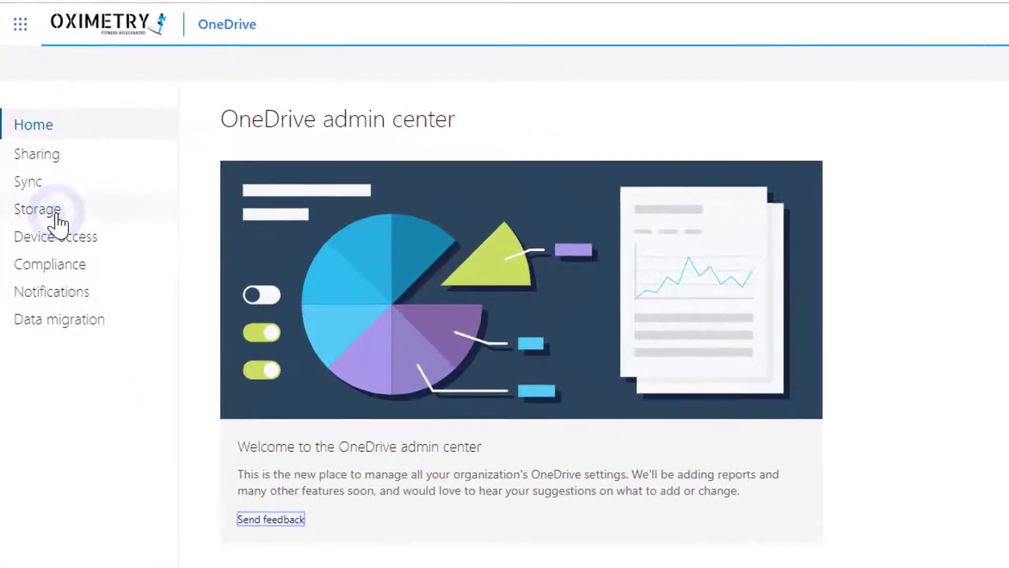
pyautogui.click(29, 146)
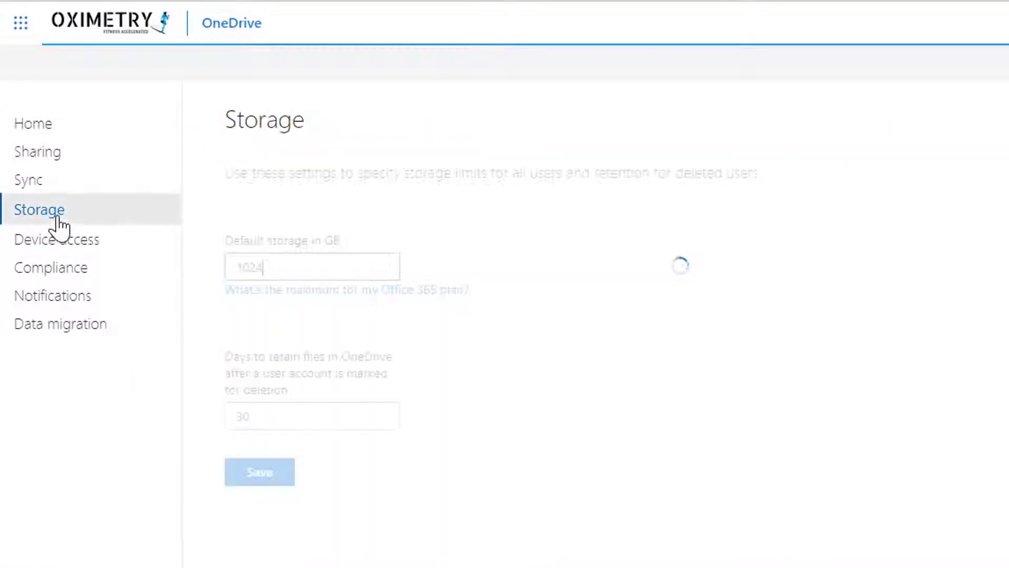
pyautogui.click(273, 416)
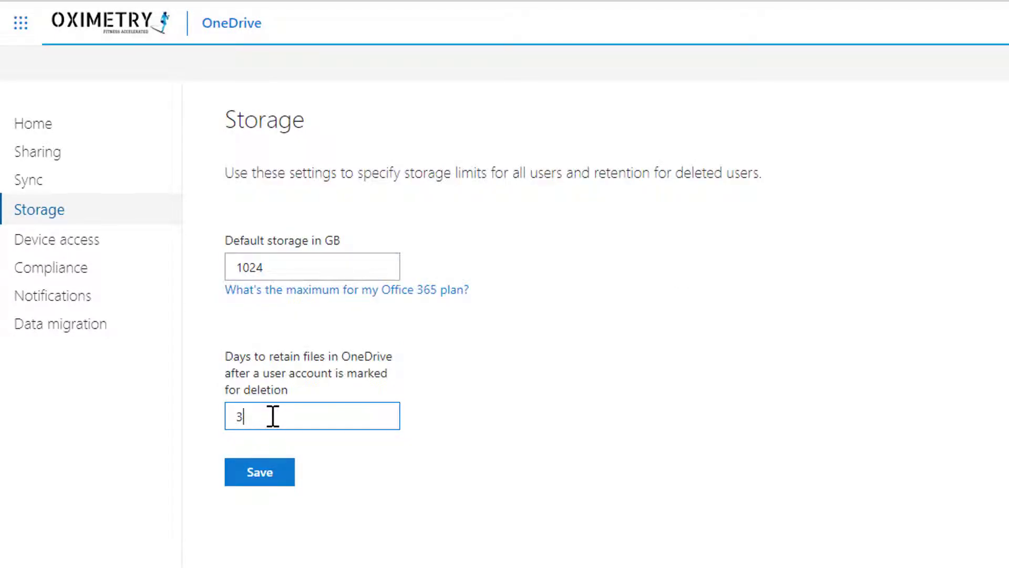
pyautogui.click(259, 476)
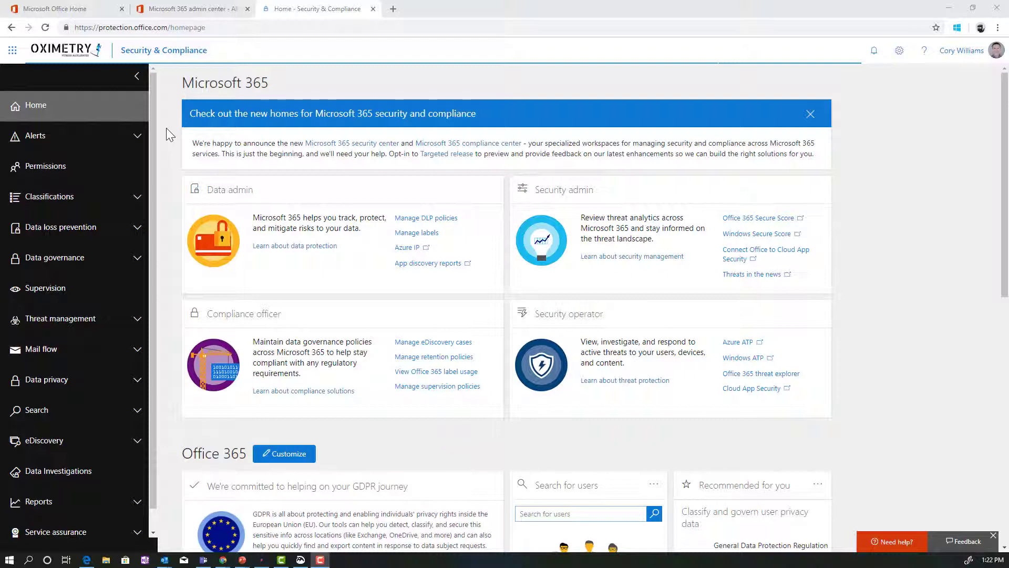
# Start a data governance retention policy named "OneDrive for Business Policy" with the description "Keep files for 3 years since last modified then auto-delete"
pyautogui.click(86, 268)
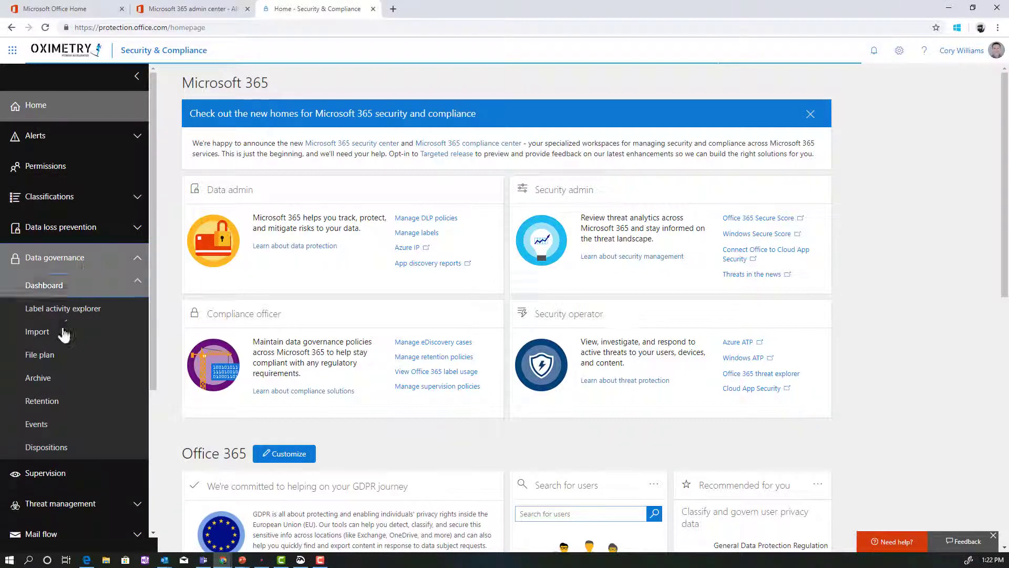
pyautogui.click(61, 402)
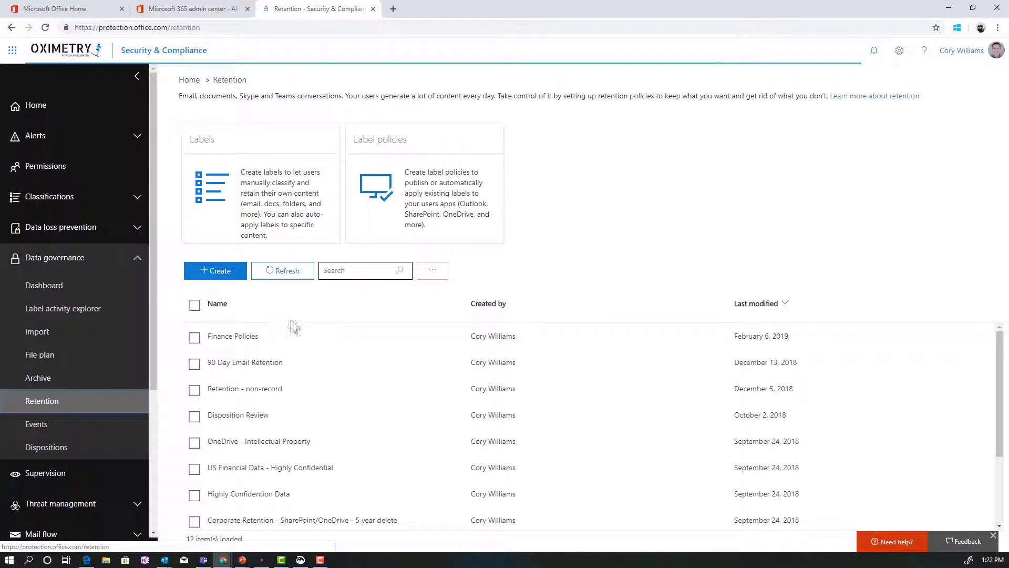
pyautogui.click(213, 278)
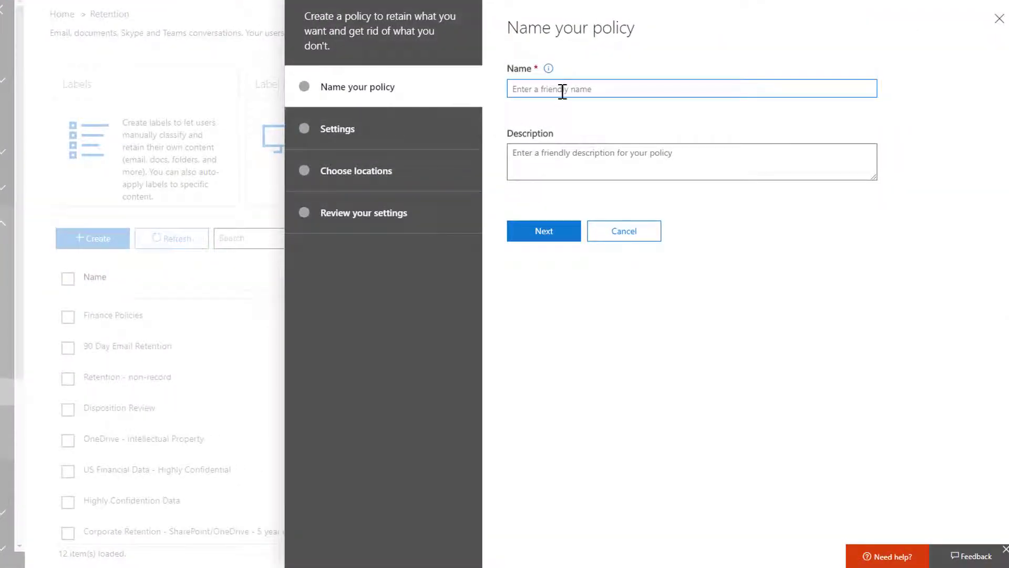
pyautogui.click(563, 91)
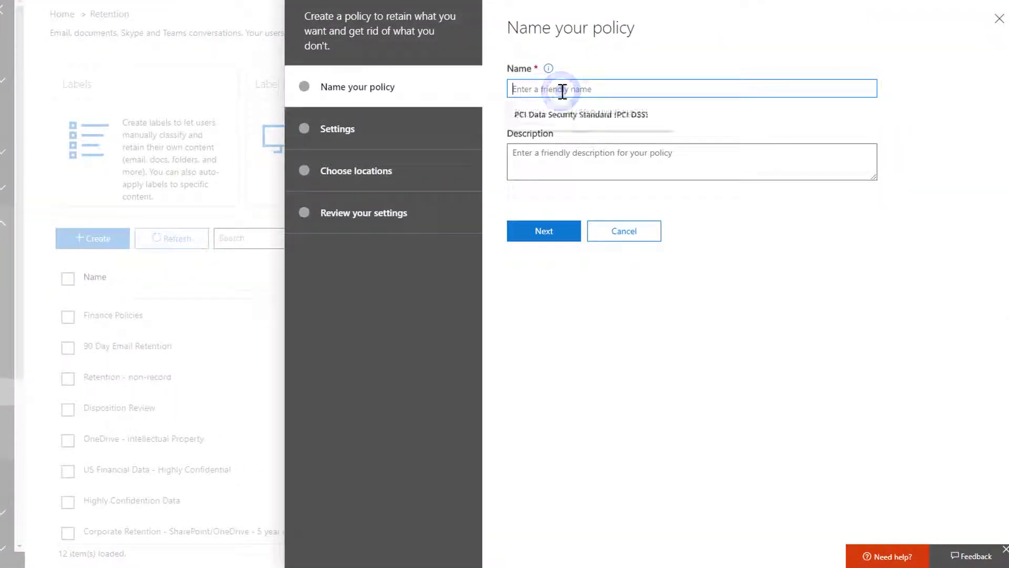
pyautogui.write('OneDrive for Business Policy')
pyautogui.click(616, 157)
pyautogui.write('Ke')
pyautogui.write('ep files for 5 years since last modified then auto-deleted.')
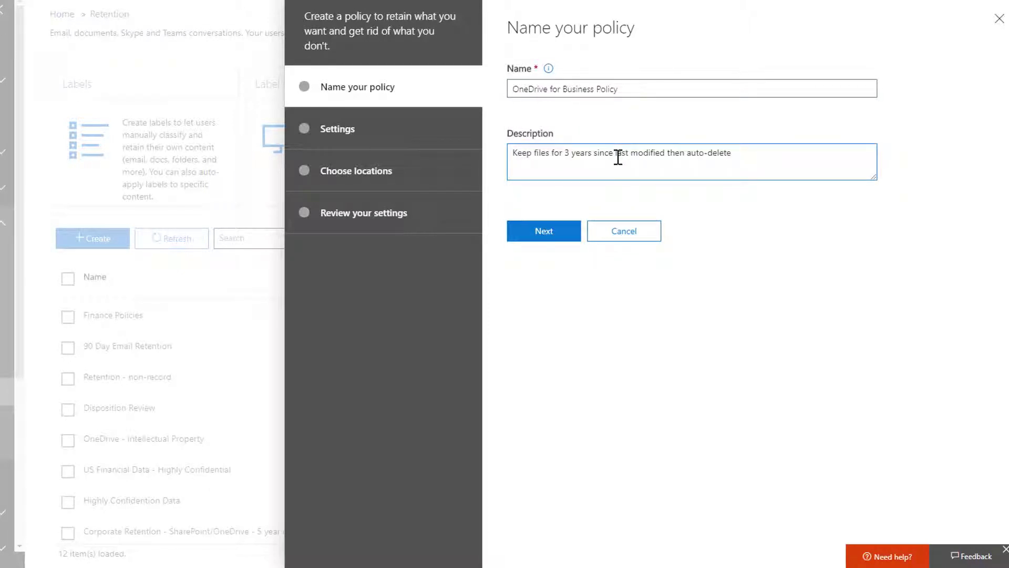
pyautogui.click(558, 231)
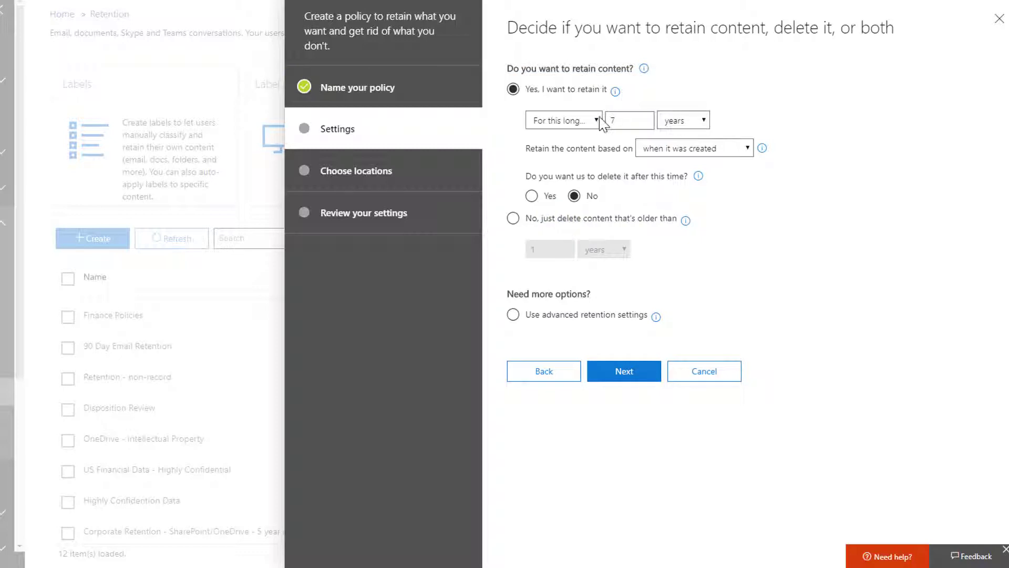
# Set the policy to retain content for 3 years
pyautogui.click(612, 120)
pyautogui.doubleClick(613, 120)
pyautogui.click(597, 119)
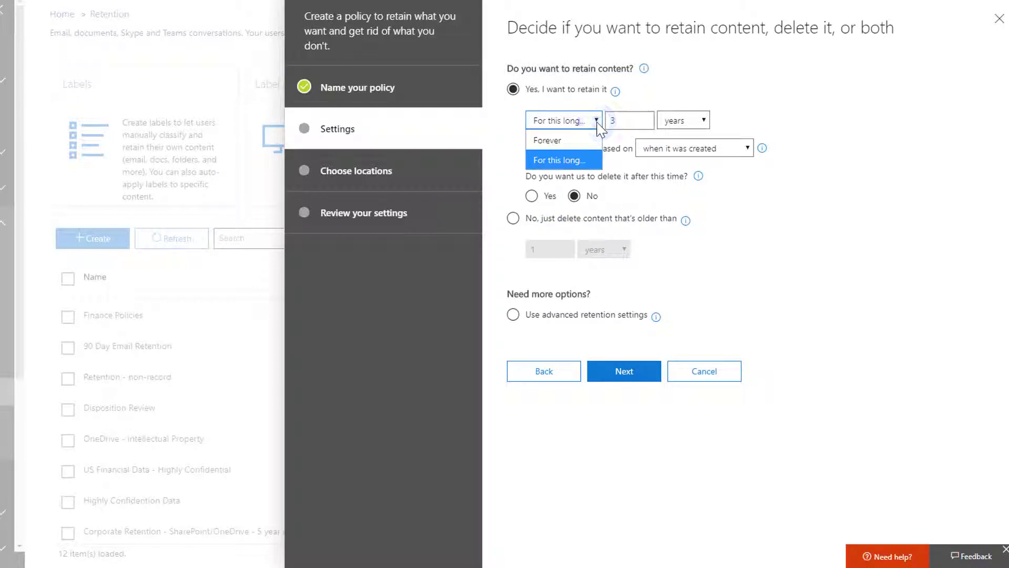
pyautogui.click(703, 120)
pyautogui.doubleClick(703, 120)
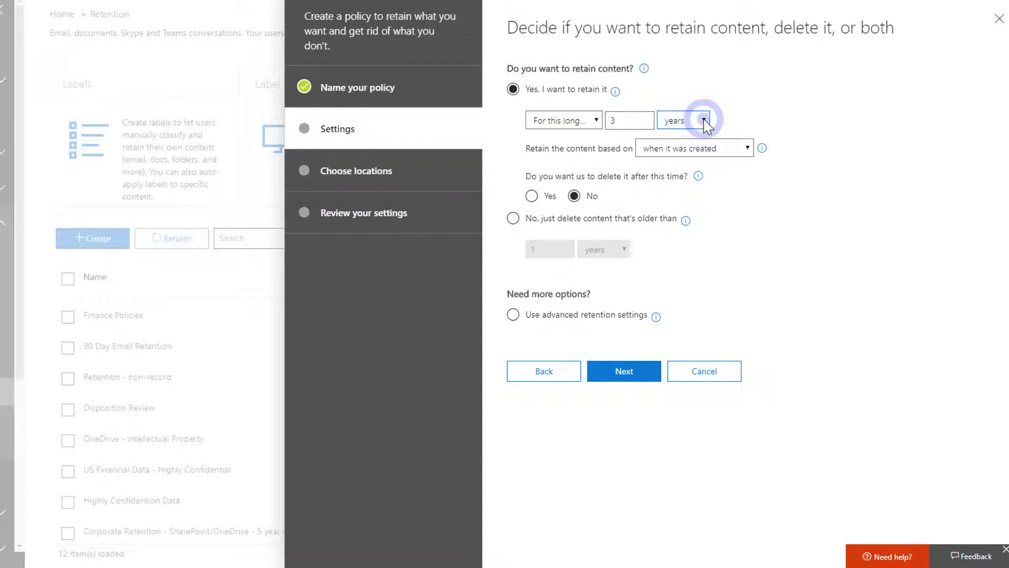
pyautogui.click(704, 121)
pyautogui.click(764, 120)
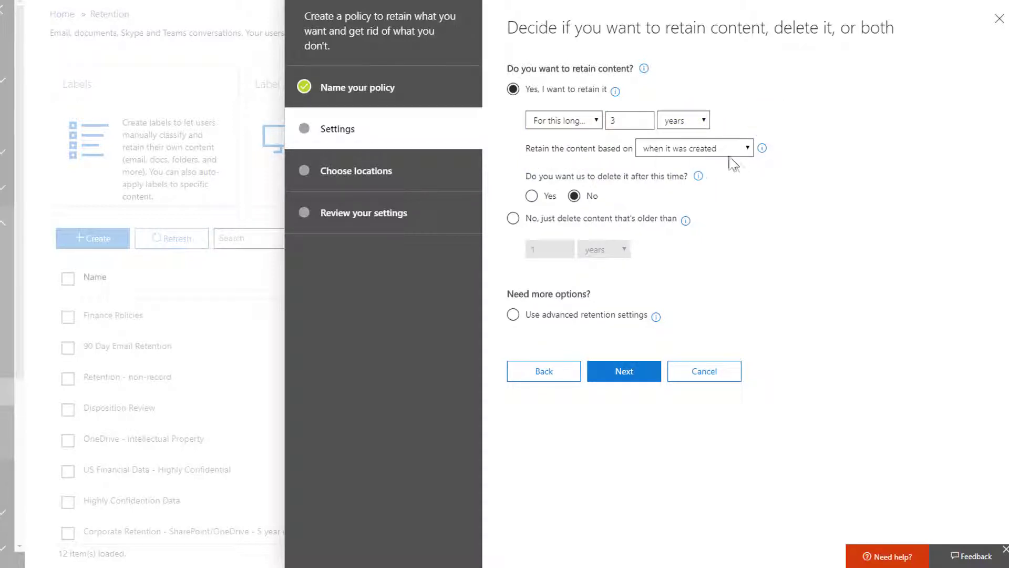
# Base the policy's retention on when content was last modified and have the content deleted after the retention period
pyautogui.click(741, 147)
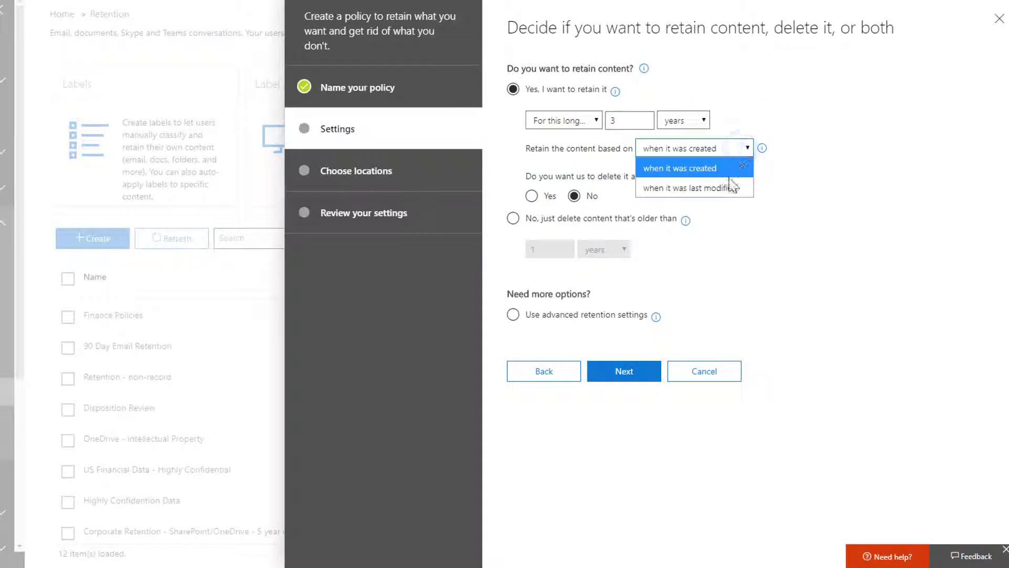
pyautogui.click(727, 188)
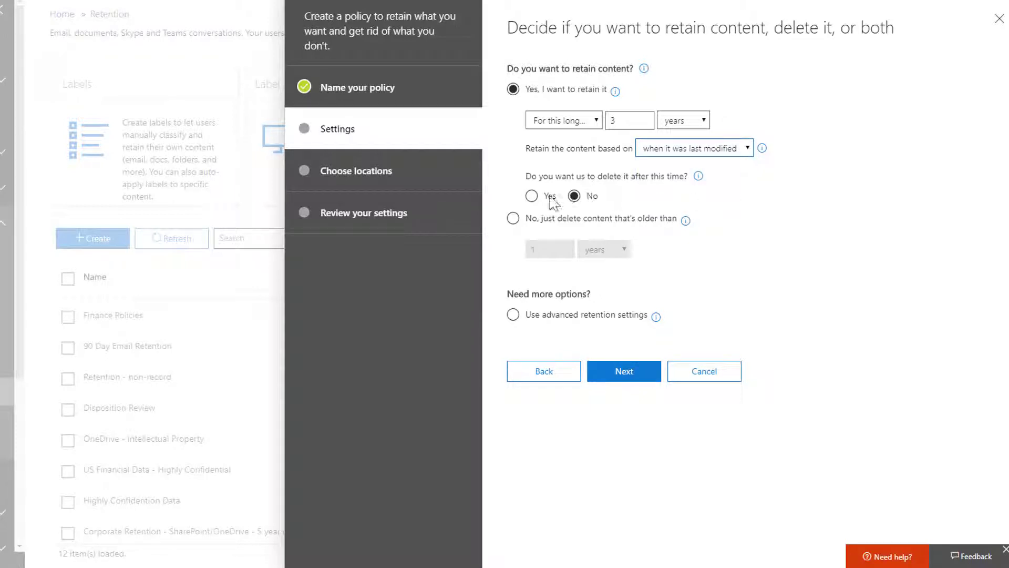
pyautogui.click(531, 195)
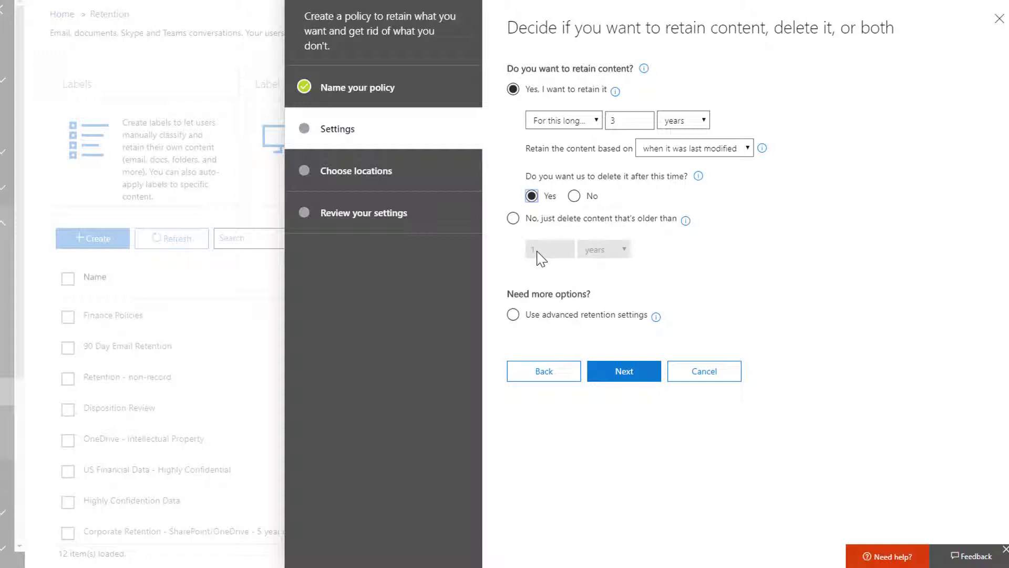
pyautogui.click(514, 314)
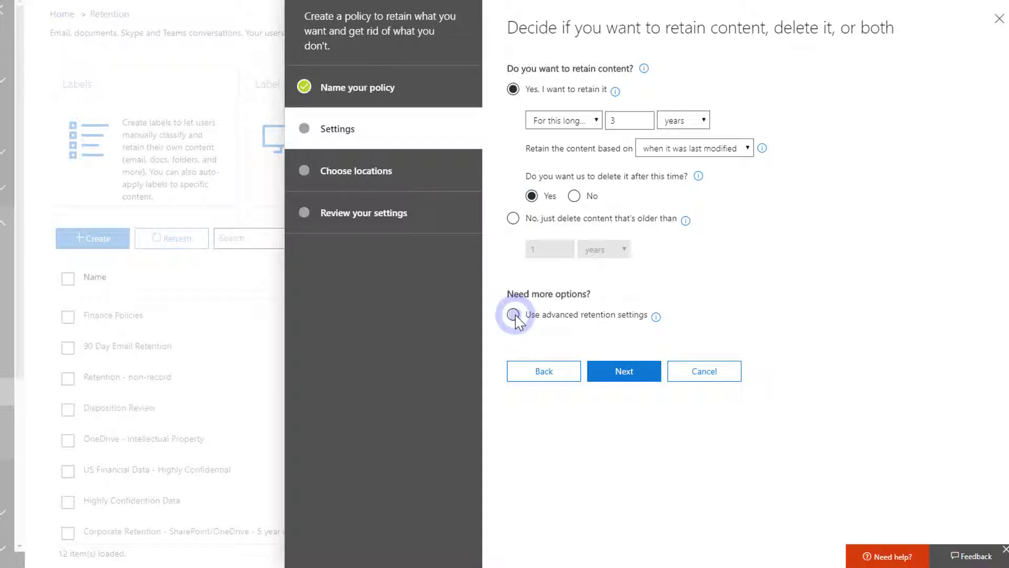
pyautogui.click(596, 266)
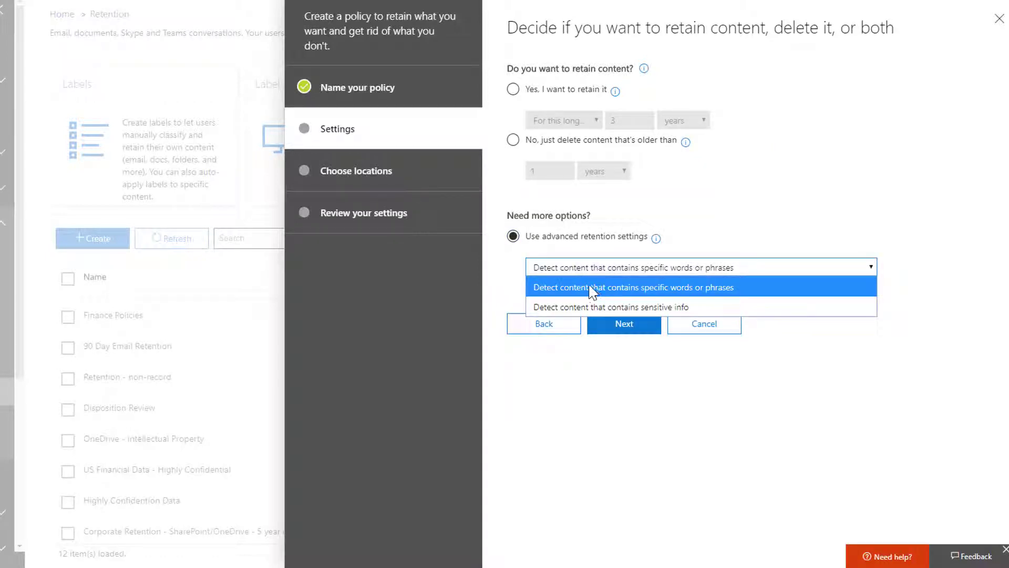
pyautogui.click(515, 89)
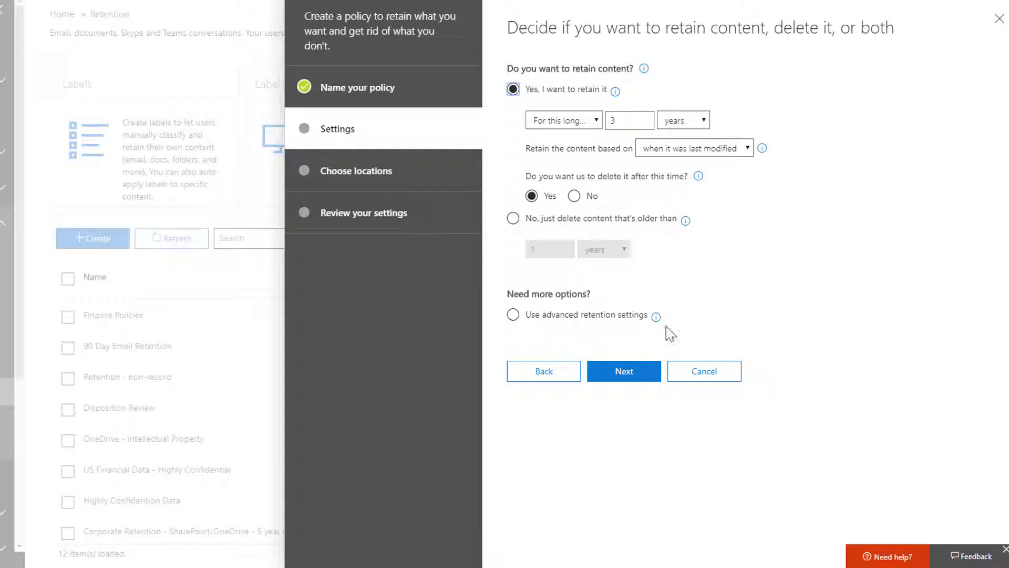
# Limit the policy to OneDrive accounts by turning off Exchange email, SharePoint sites and Office 365 groups, and create the policy
pyautogui.click(626, 377)
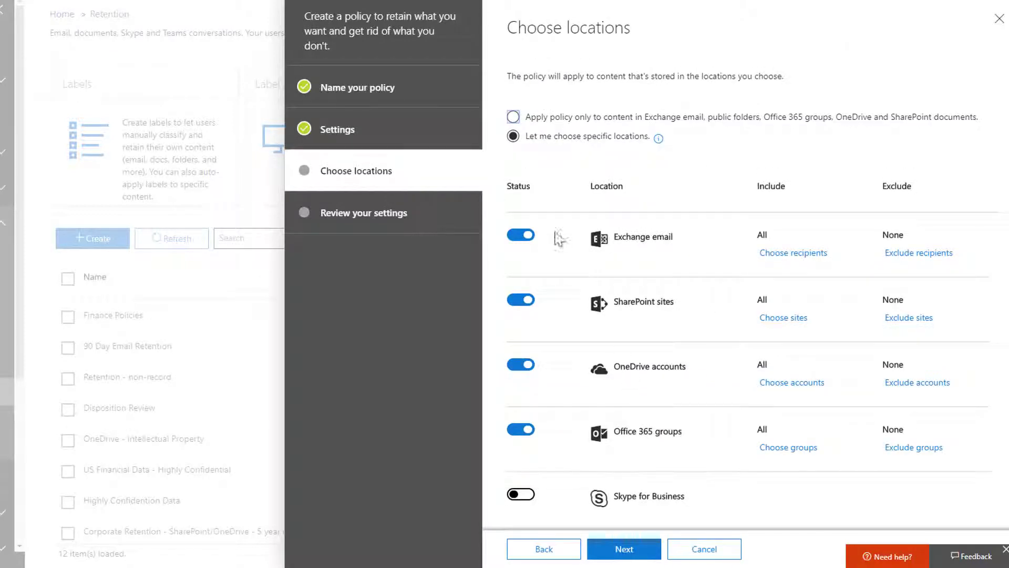
pyautogui.click(516, 239)
pyautogui.click(518, 302)
pyautogui.click(520, 429)
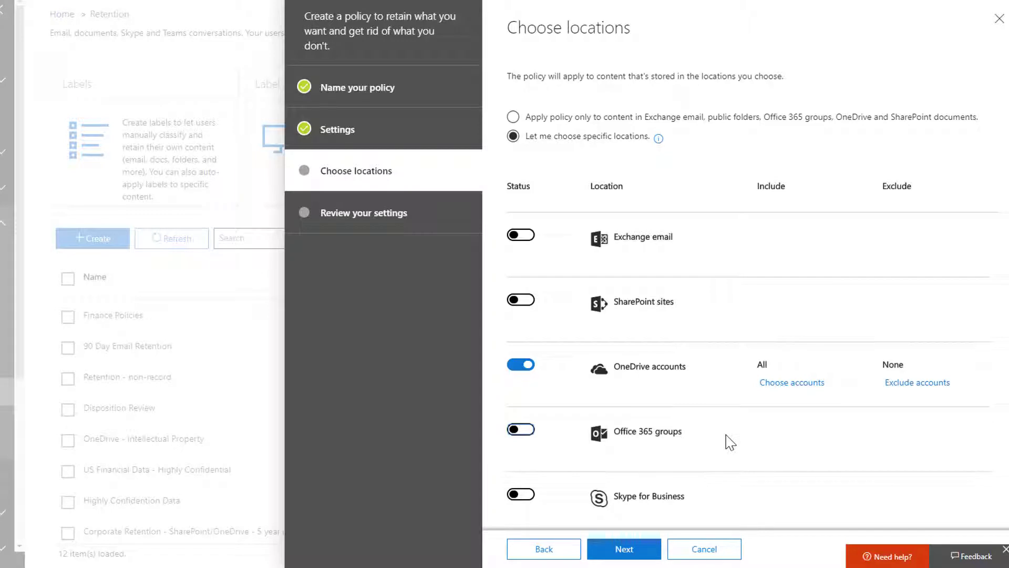
pyautogui.click(624, 548)
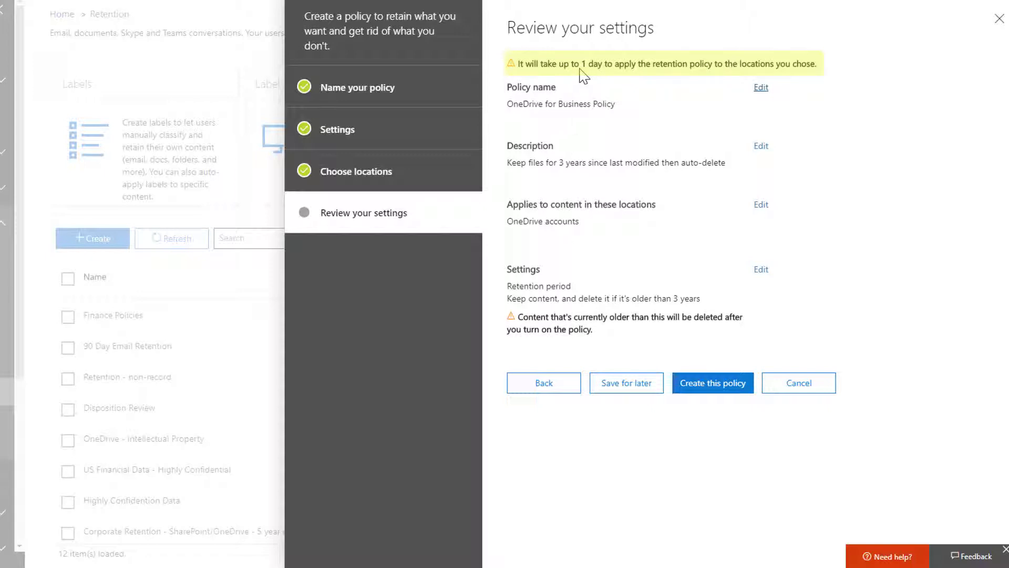
pyautogui.click(718, 397)
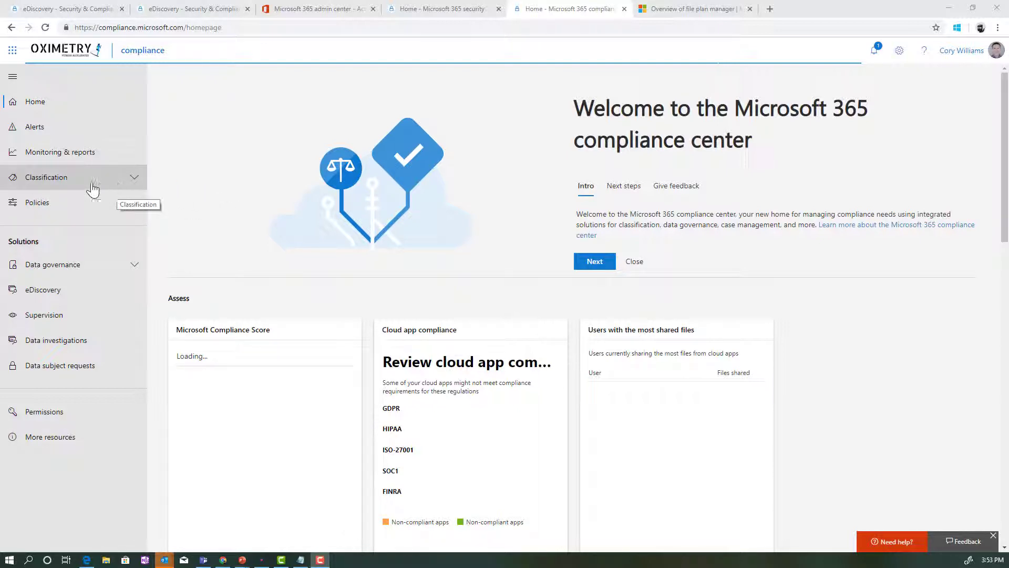
# Start a new retention label from the classification labels in the Microsoft 365 compliance center
pyautogui.click(67, 187)
pyautogui.click(59, 201)
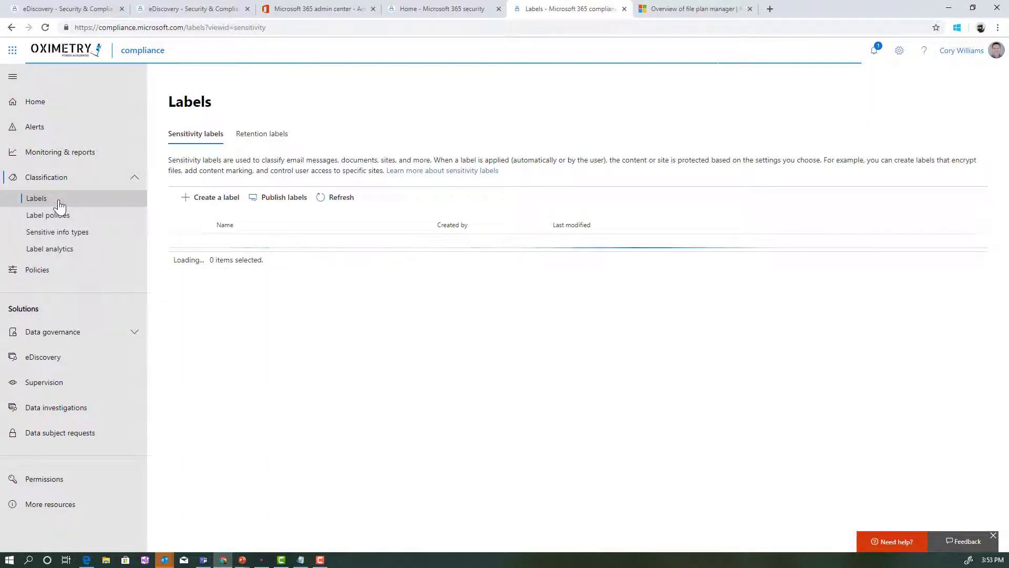
pyautogui.click(246, 139)
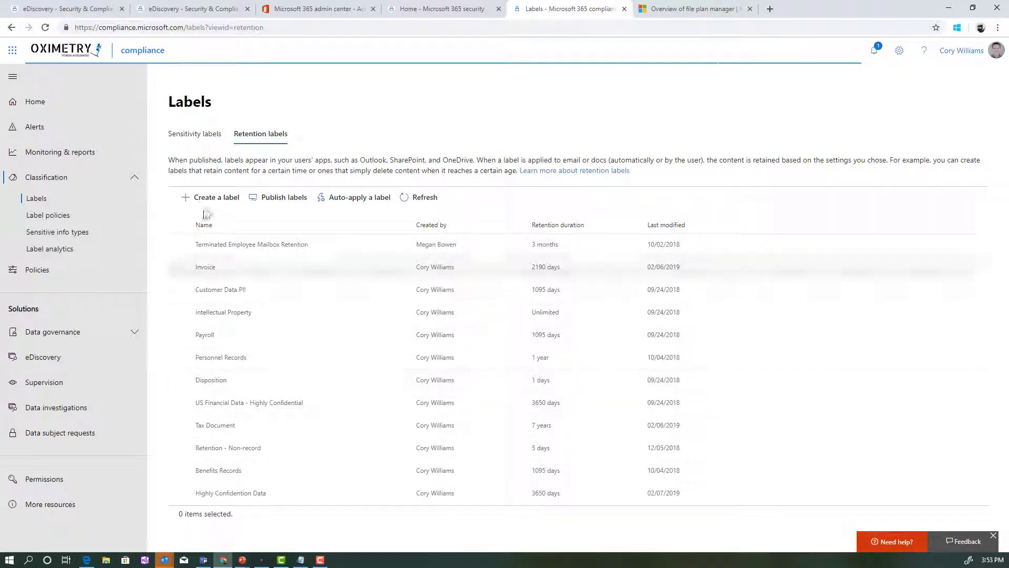
pyautogui.click(199, 203)
# Name the label Contracts, with admin description "Tracking sales contracts, retain for 5 years" and user description "Retains contracts for 5 years."
pyautogui.click(324, 92)
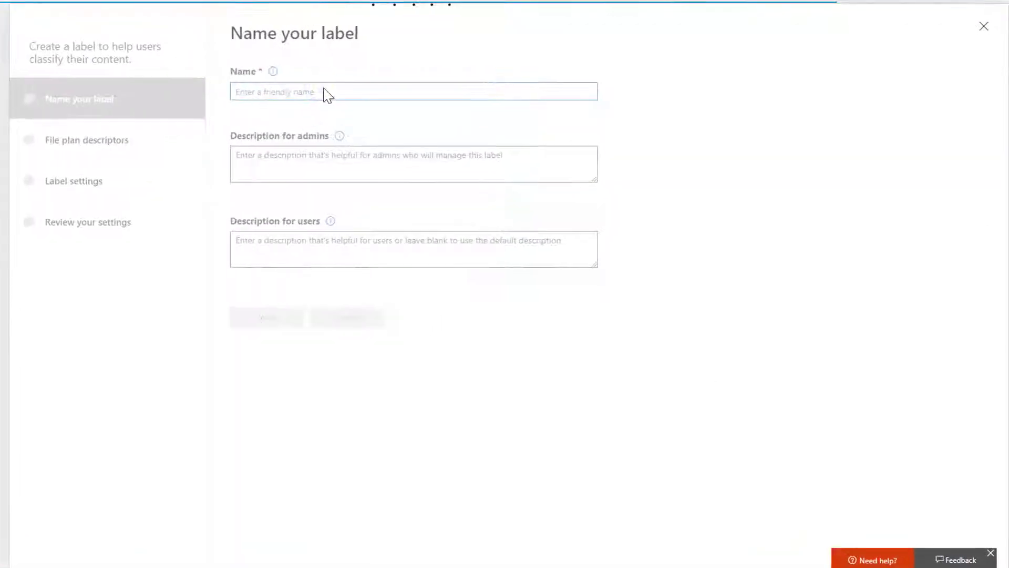
pyautogui.click(324, 92)
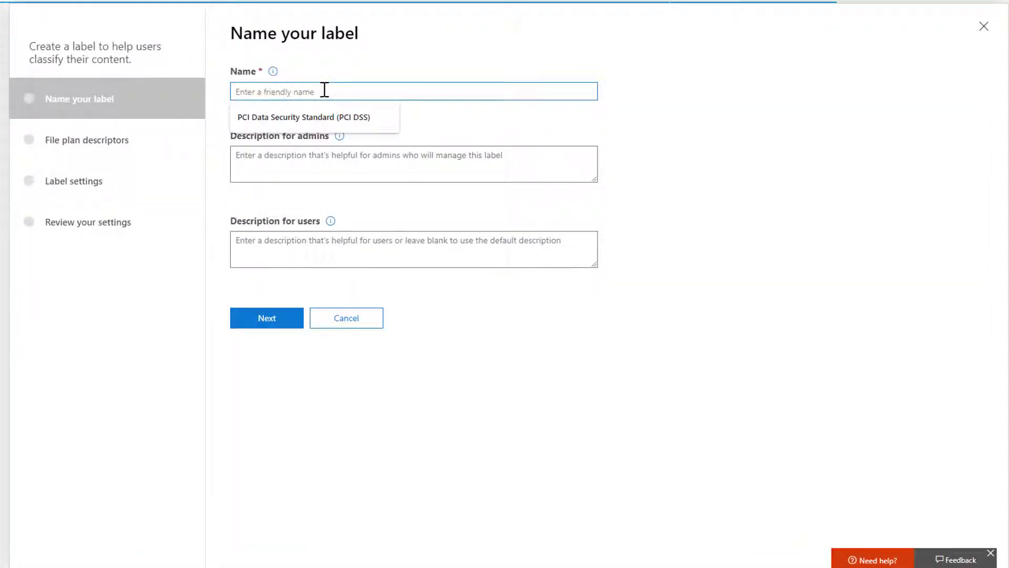
pyautogui.write('Contracts')
pyautogui.click(304, 155)
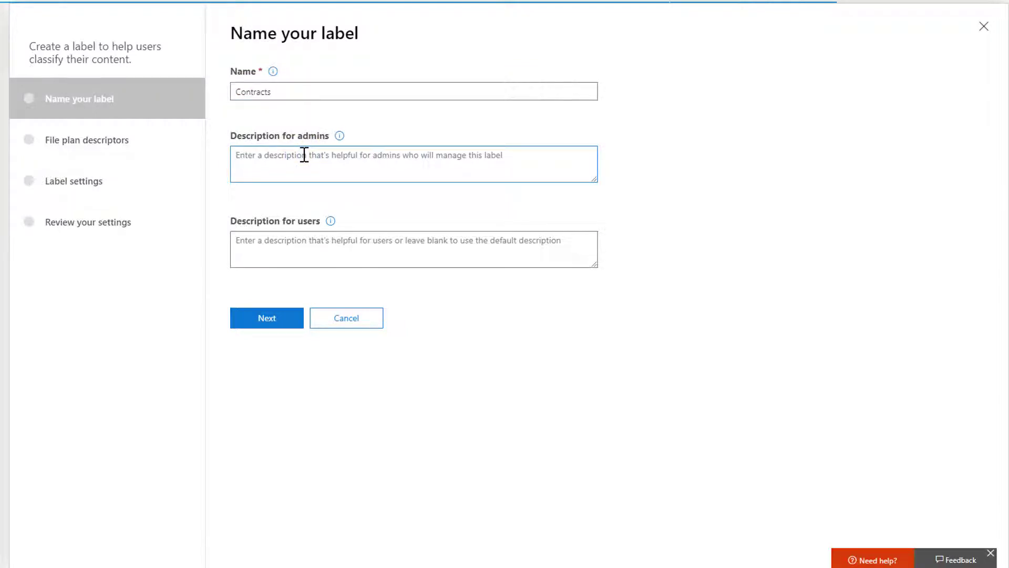
pyautogui.write('Tracking sales contracts, retain for 5 years')
pyautogui.click(296, 242)
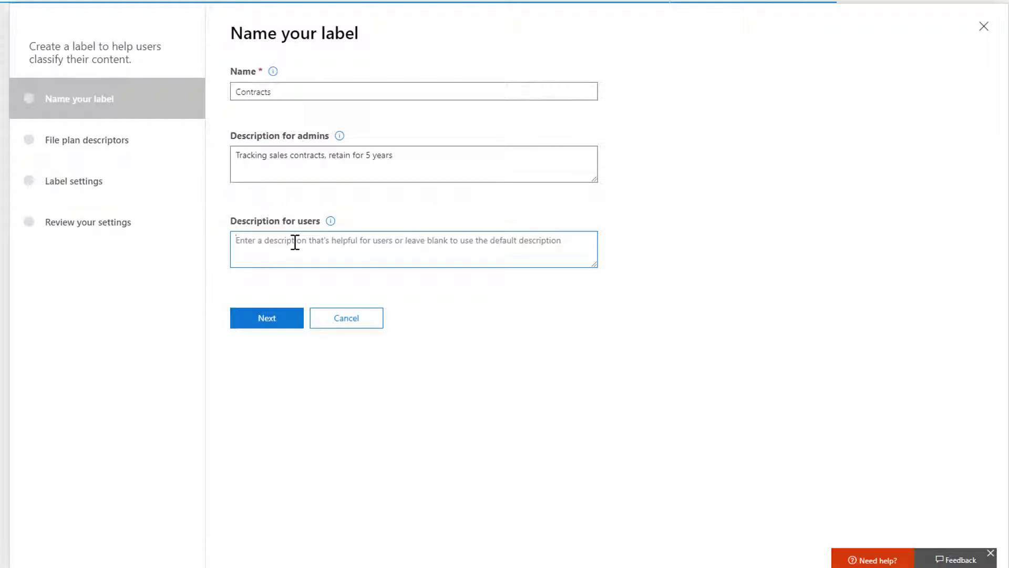
pyautogui.write('Retains contracts for 5 years')
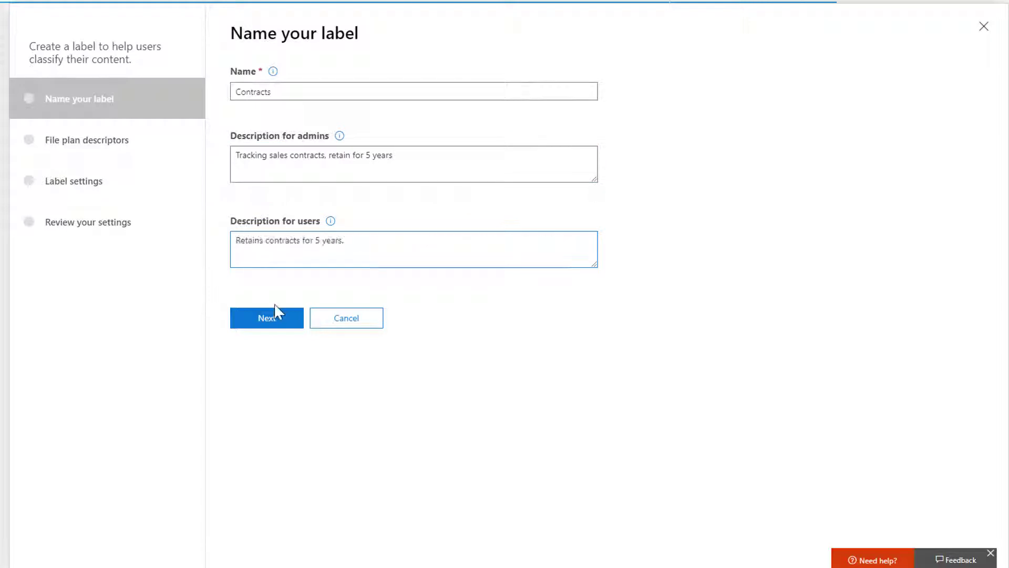
pyautogui.click(266, 318)
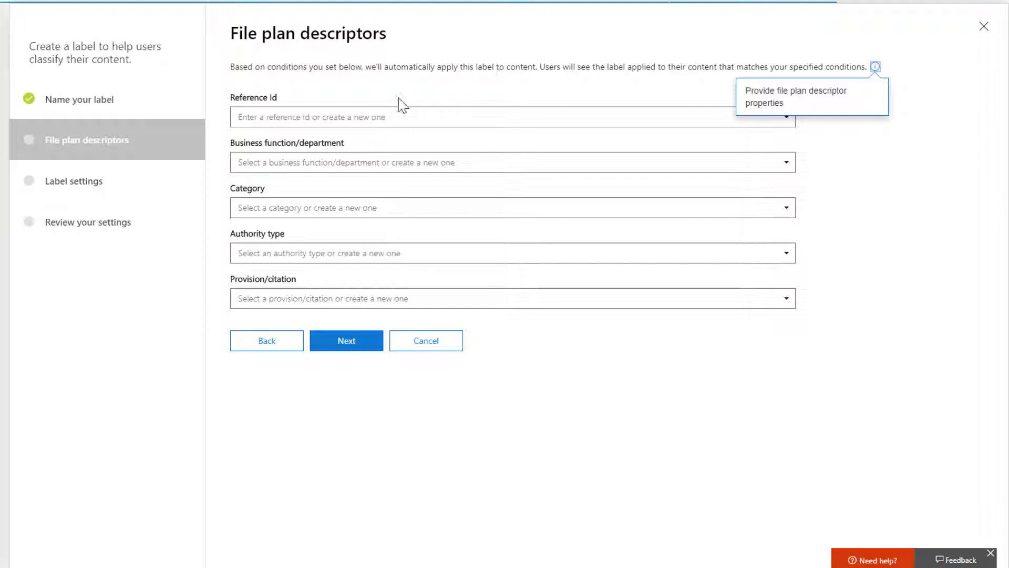
# Leave the file plan descriptors blank, turn on retention for the label and set its retention period to 5 years
pyautogui.click(324, 344)
pyautogui.click(245, 89)
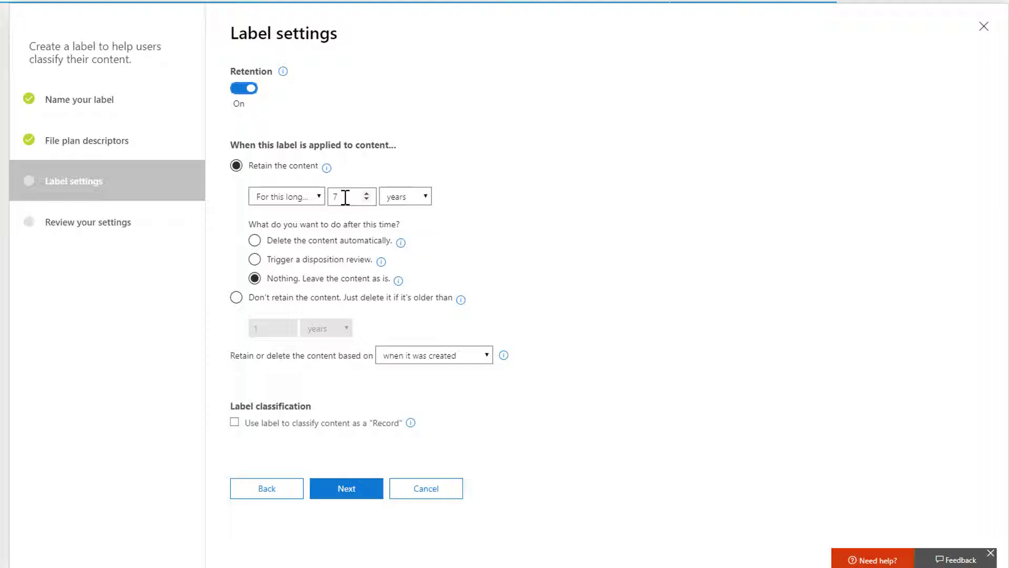
pyautogui.click(366, 194)
pyautogui.click(366, 199)
pyautogui.click(367, 199)
pyautogui.click(366, 199)
# Set the label to delete content automatically based on when it was last modified, and proceed to the settings review
pyautogui.click(255, 242)
pyautogui.click(487, 358)
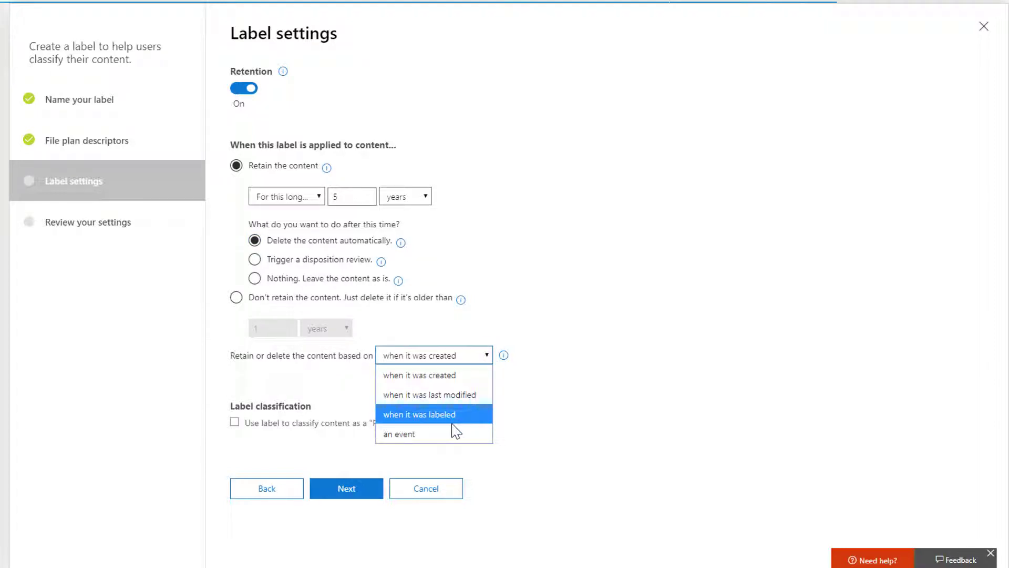
pyautogui.click(471, 396)
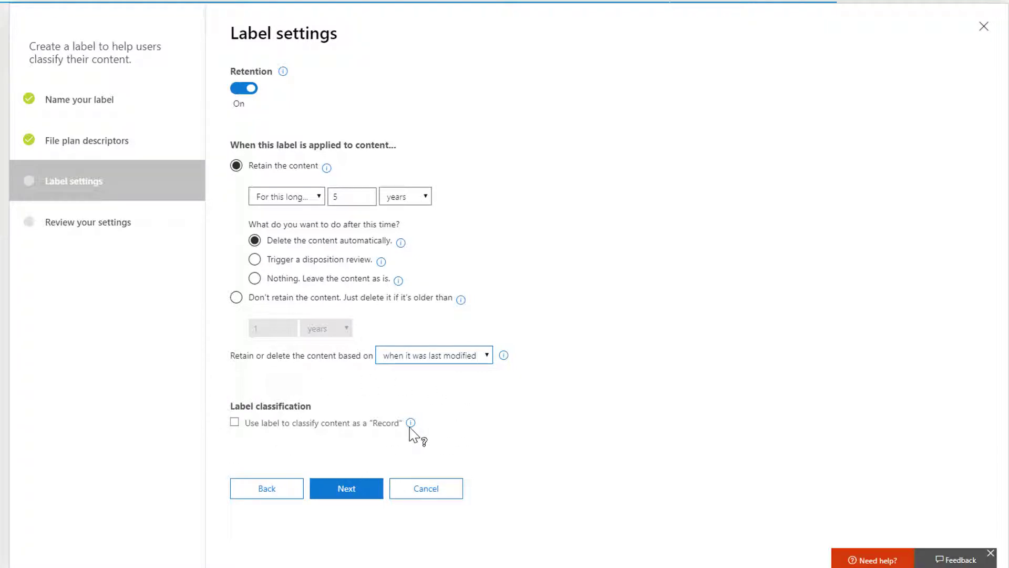
pyautogui.click(357, 493)
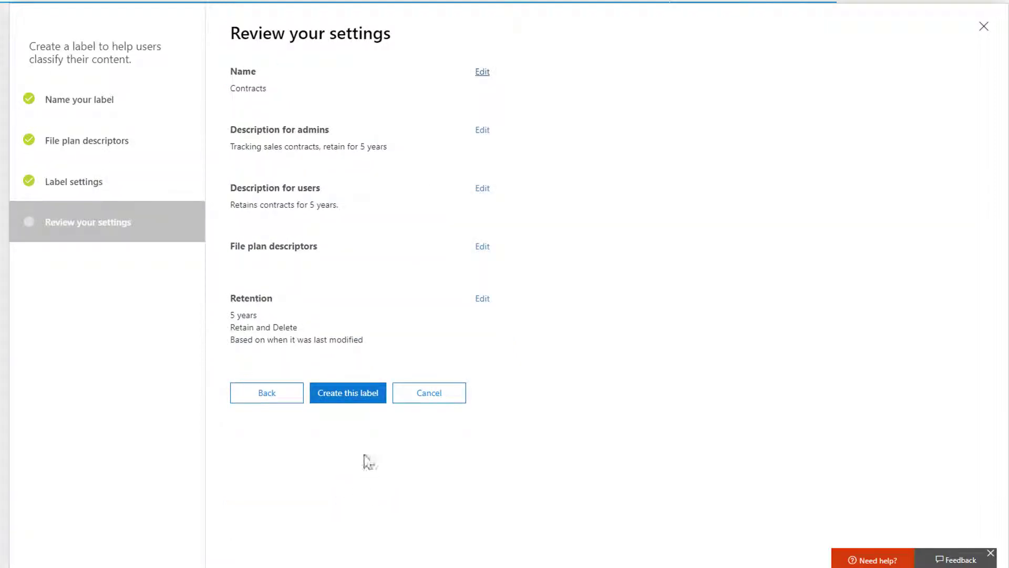
# Create the Contracts label and start publishing labels from the retention label policies
pyautogui.click(361, 393)
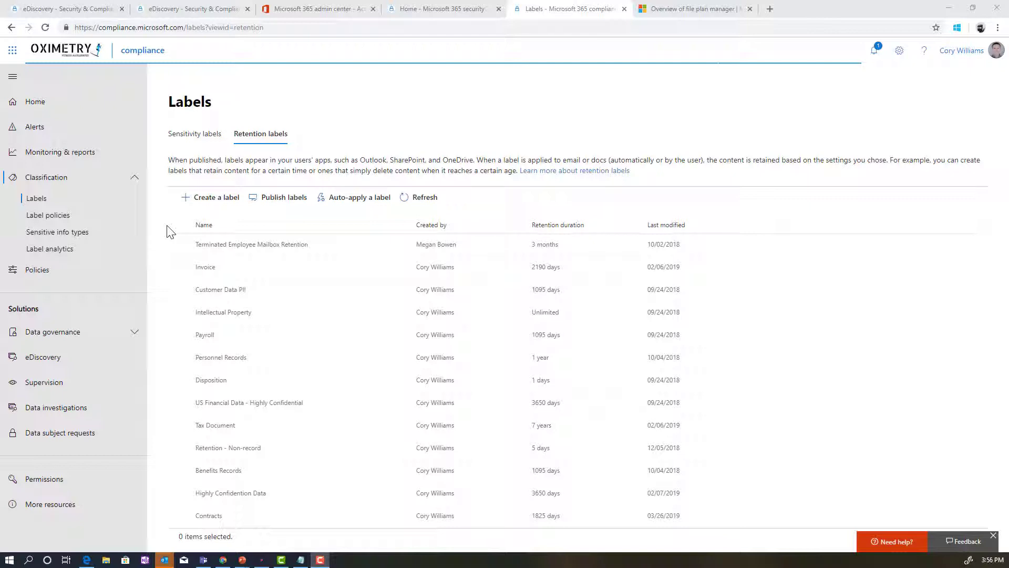
pyautogui.click(85, 219)
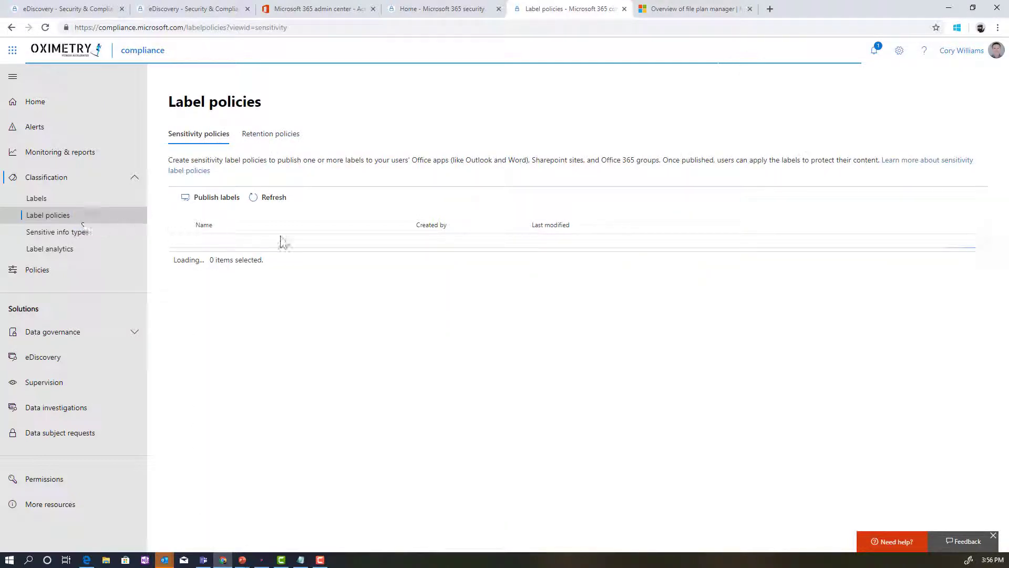
pyautogui.click(270, 138)
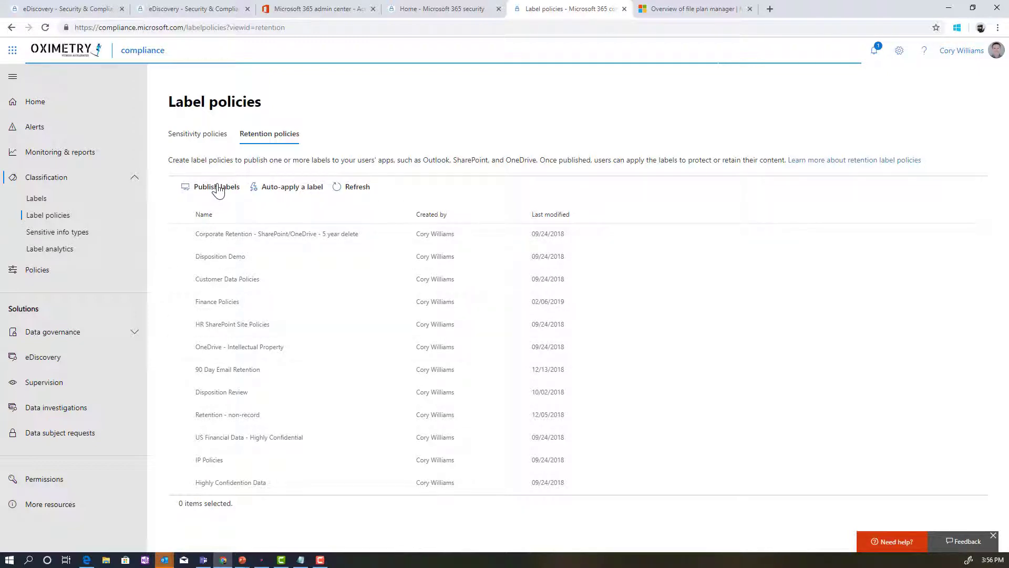
pyautogui.click(218, 188)
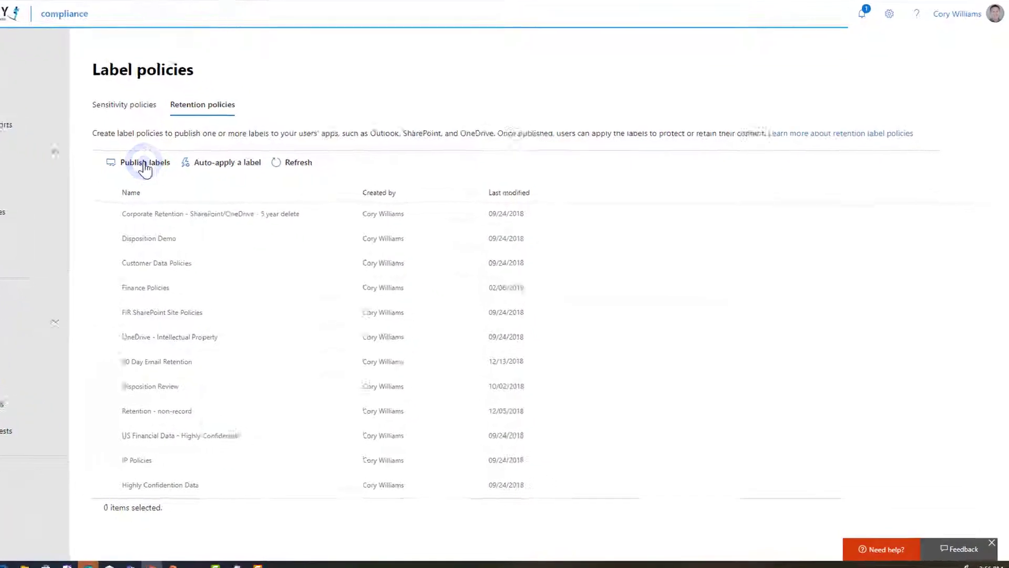
# Choose the Contracts, Intellectual Property and Retention - Non-record labels to publish, and continue to the locations
pyautogui.click(316, 114)
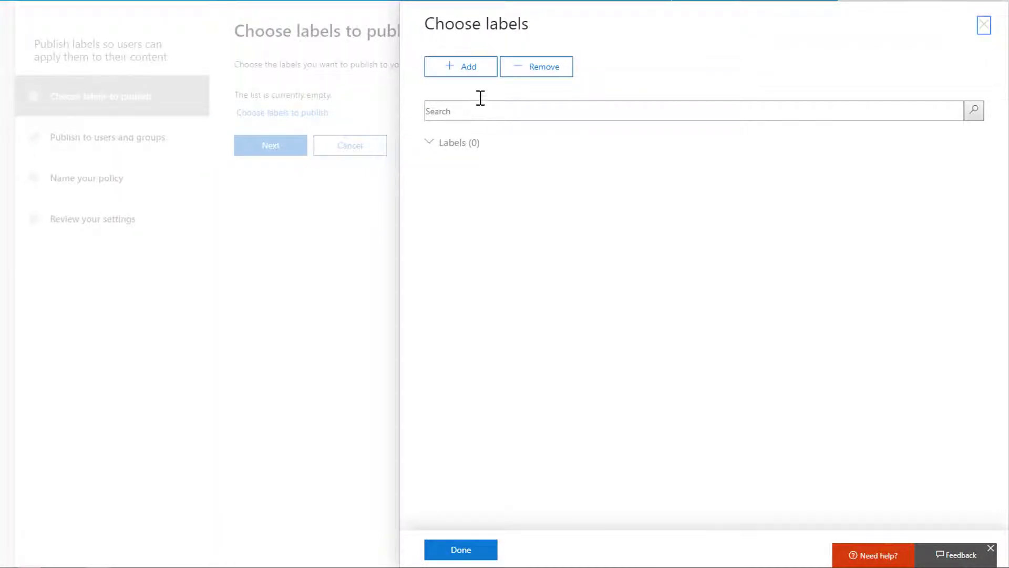
pyautogui.click(473, 68)
pyautogui.click(433, 455)
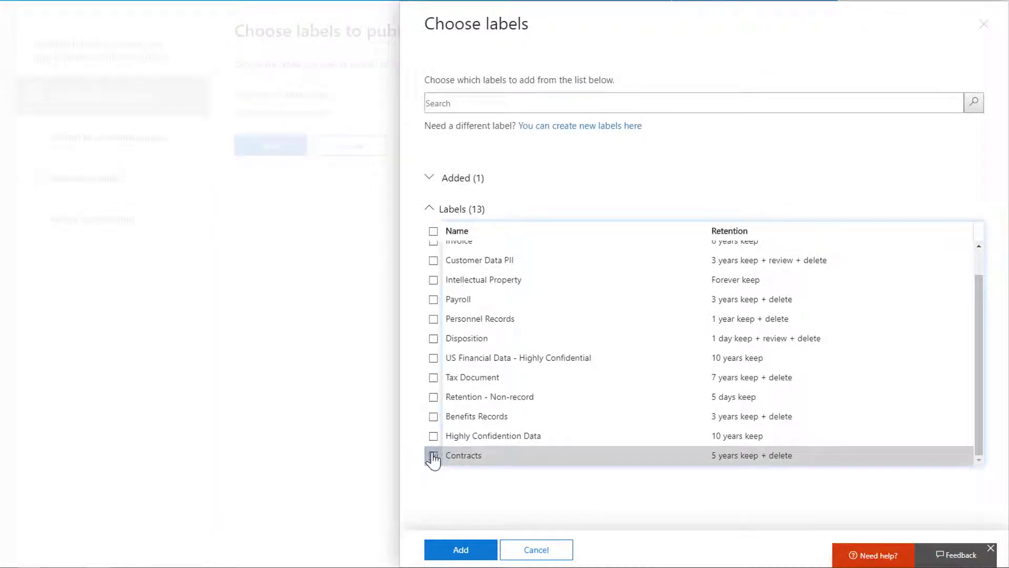
pyautogui.scroll(1, 434, 367)
pyautogui.click(433, 310)
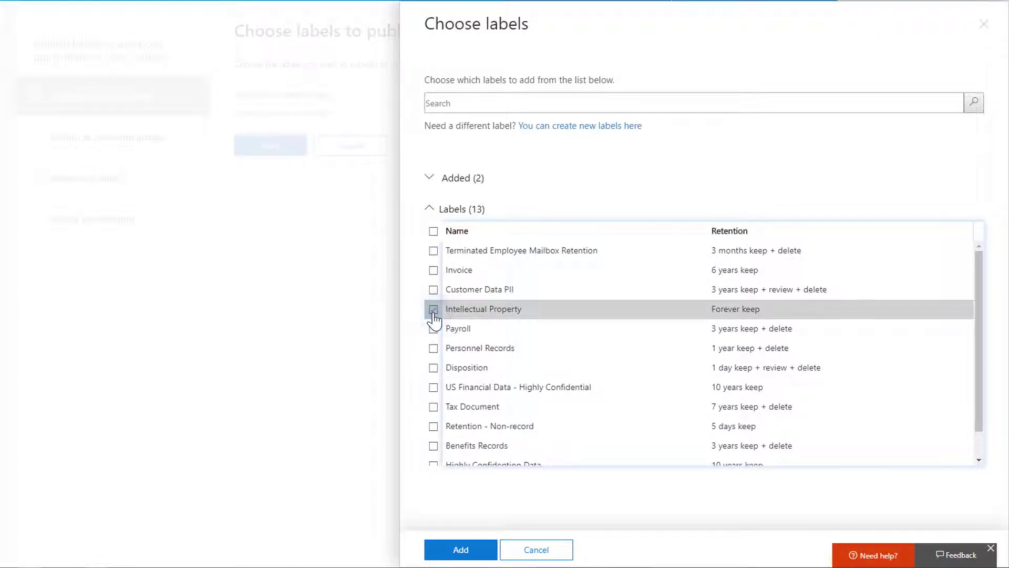
pyautogui.click(433, 427)
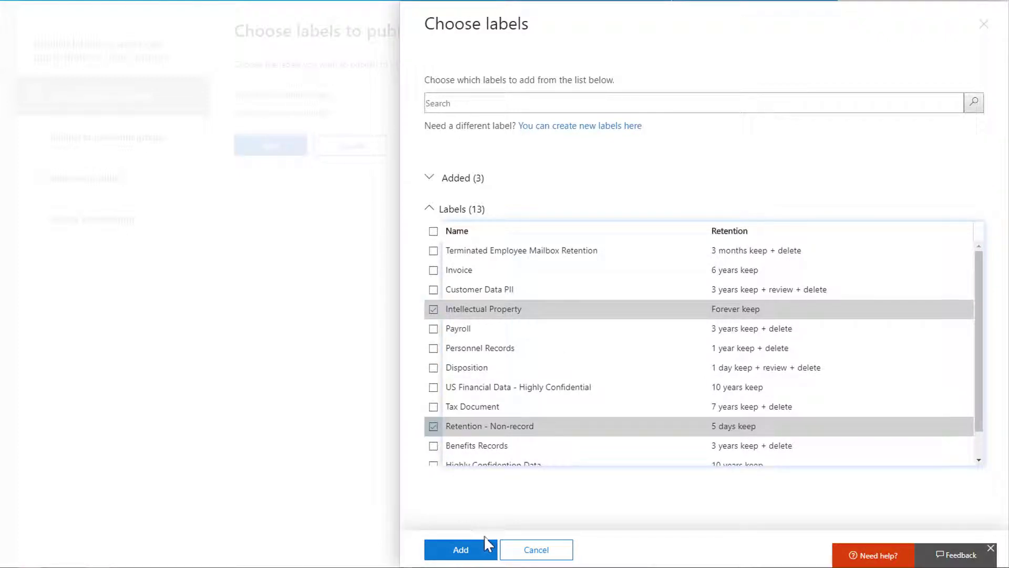
pyautogui.click(461, 550)
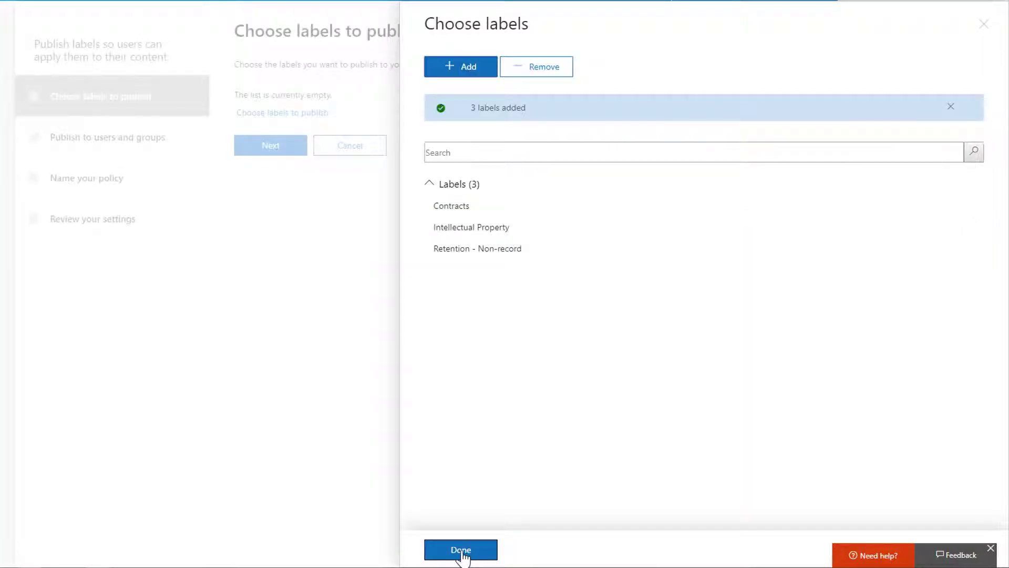
pyautogui.click(461, 551)
pyautogui.click(281, 189)
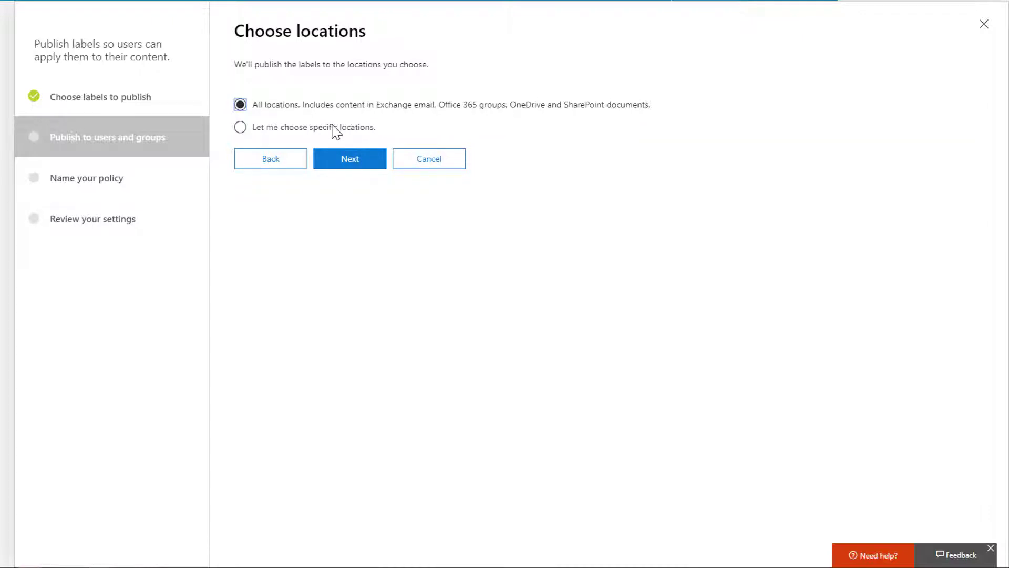
# Publish the labels to specific locations, excluding Exchange email, SharePoint sites and Office 365 groups so only OneDrive accounts are covered
pyautogui.click(333, 126)
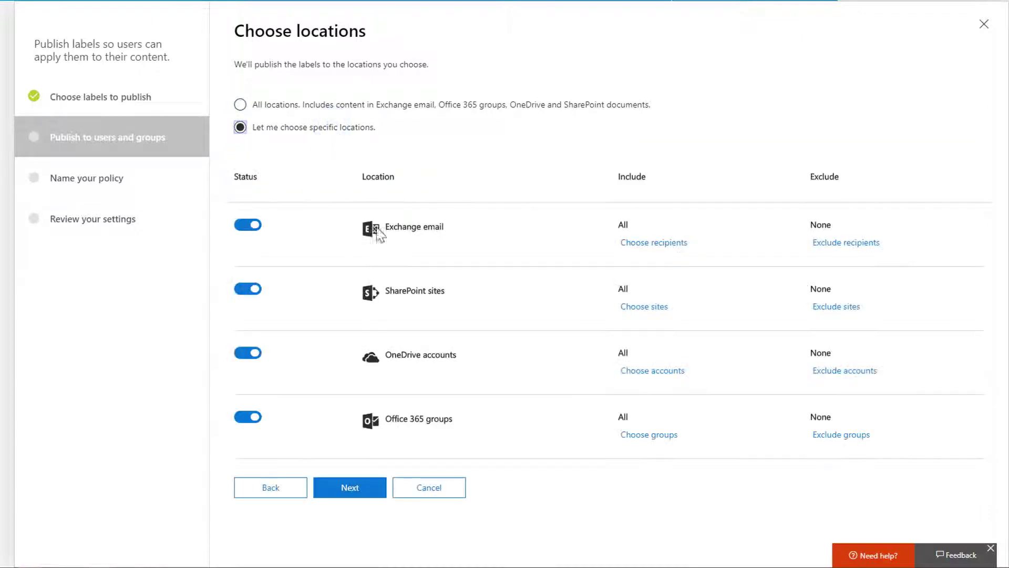
pyautogui.click(245, 230)
pyautogui.click(243, 292)
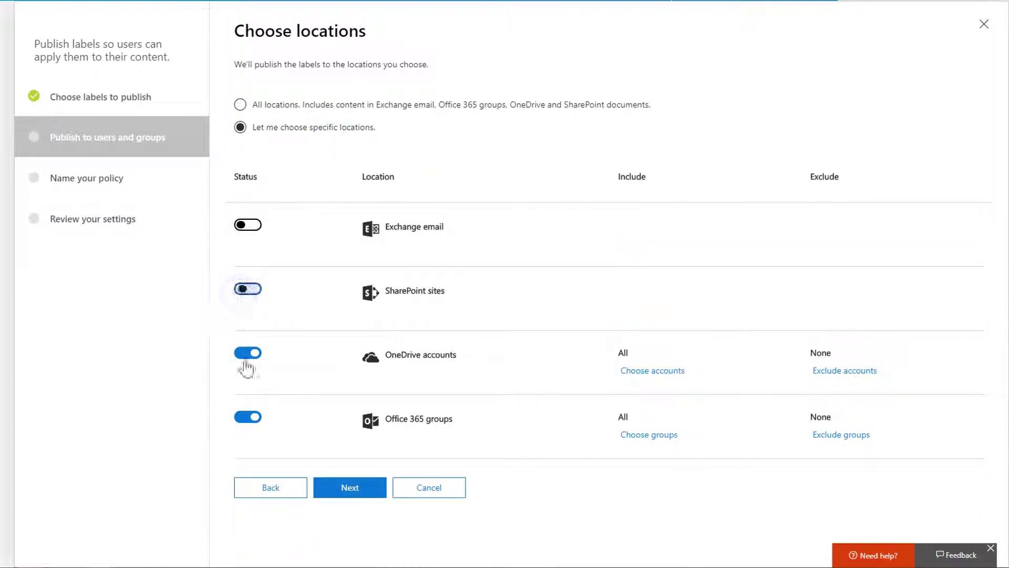
pyautogui.click(247, 418)
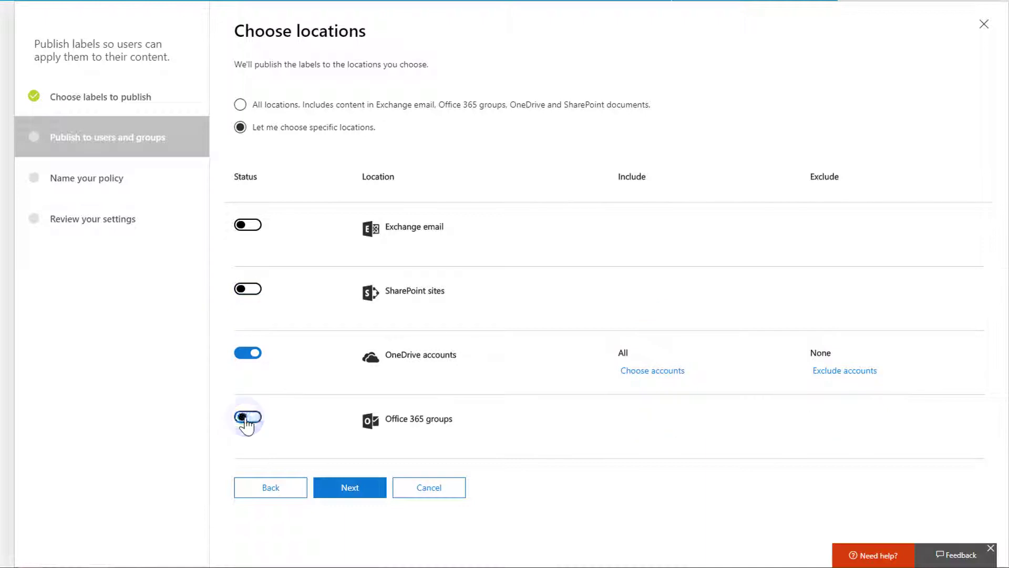
pyautogui.click(354, 489)
# Name the label policy OneDrive Policy, with the description "Available to all users", and proceed to the settings review
pyautogui.click(335, 89)
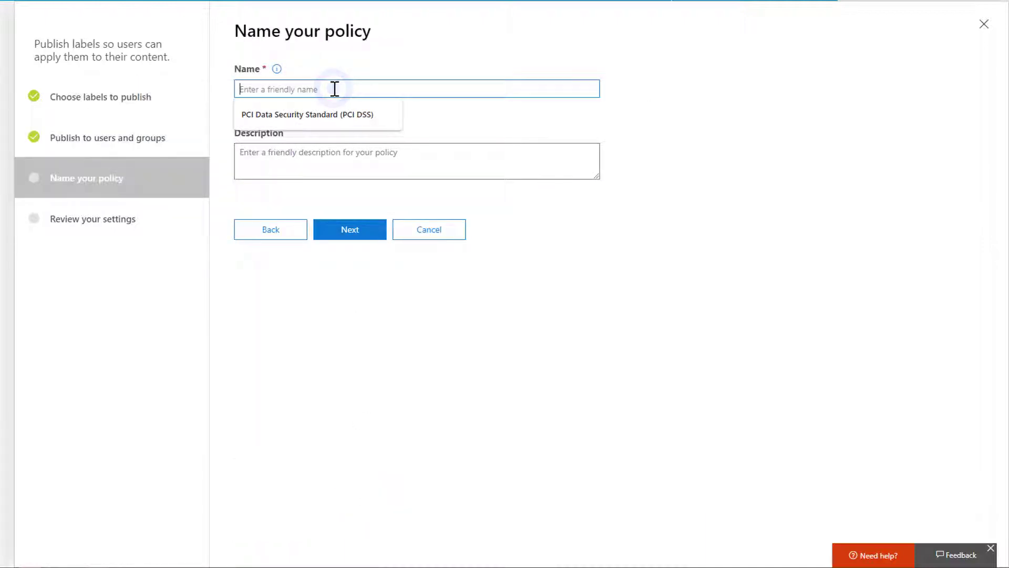
pyautogui.write('One')
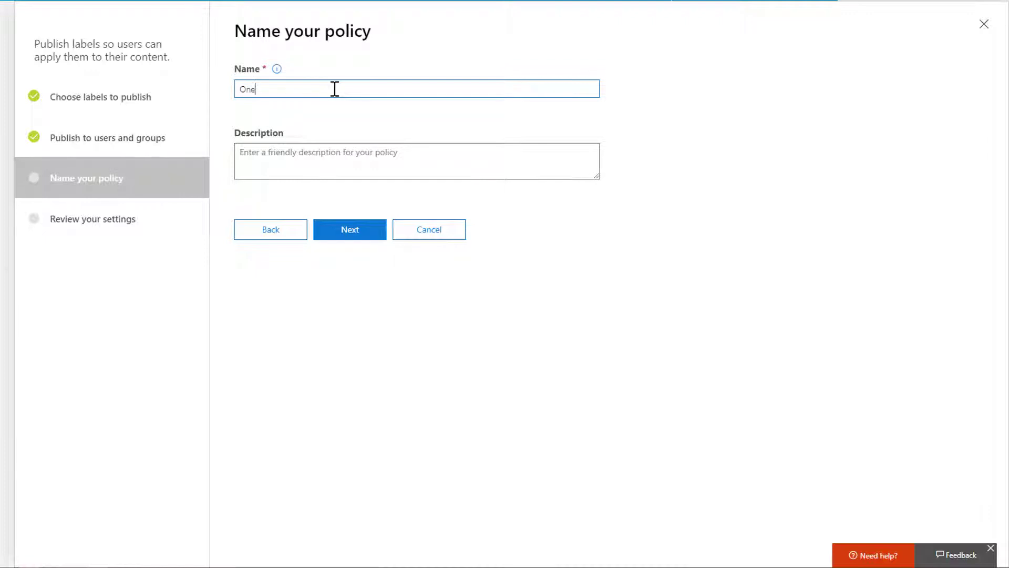
pyautogui.write('Drive Policy')
pyautogui.click(320, 161)
pyautogui.write('Available to all users')
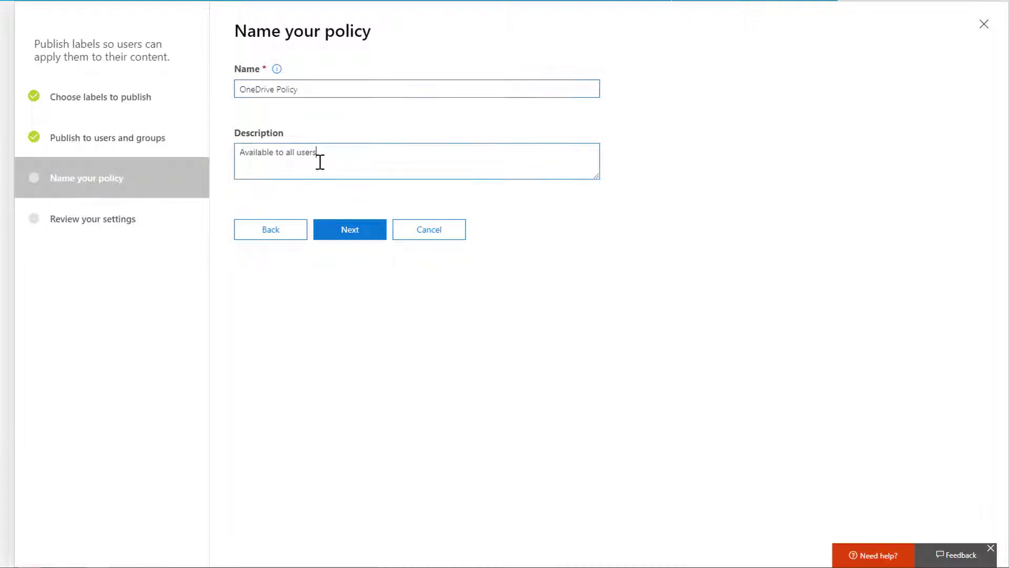
pyautogui.click(359, 237)
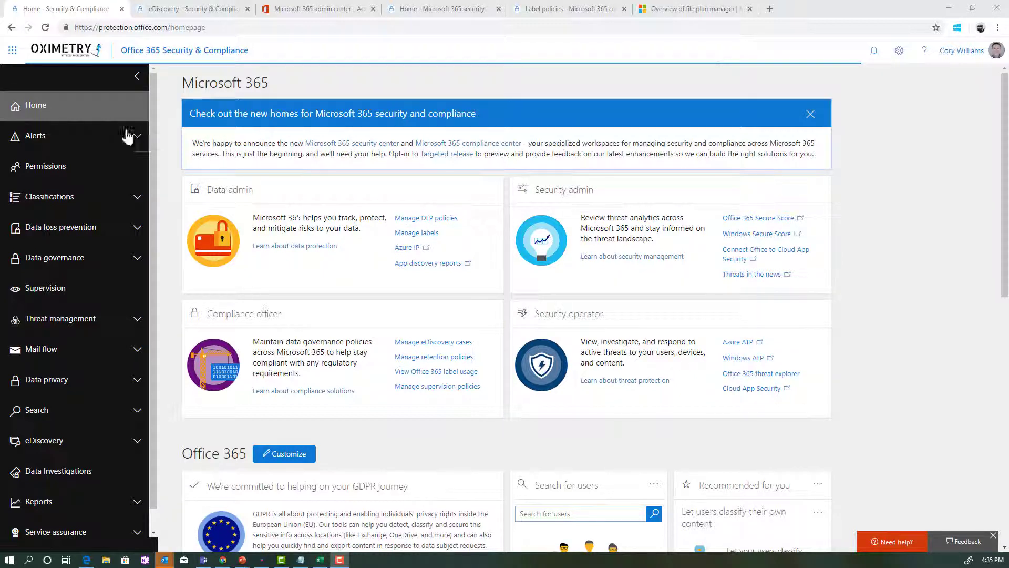
# Create an eDiscovery case in Office 365 Security & Compliance, named with the employee's full name and described as needing all items on hold
pyautogui.click(84, 441)
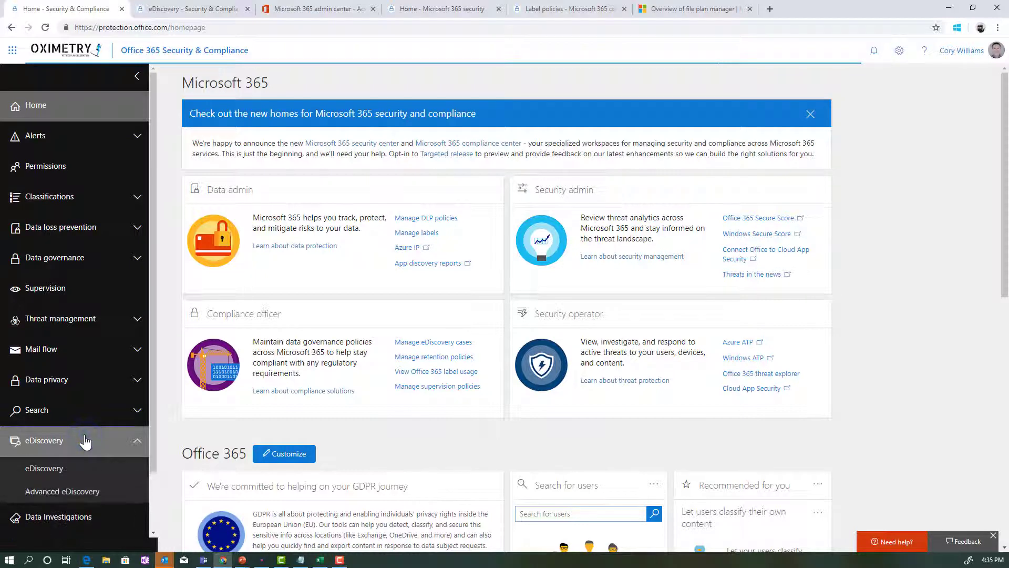
pyautogui.click(74, 469)
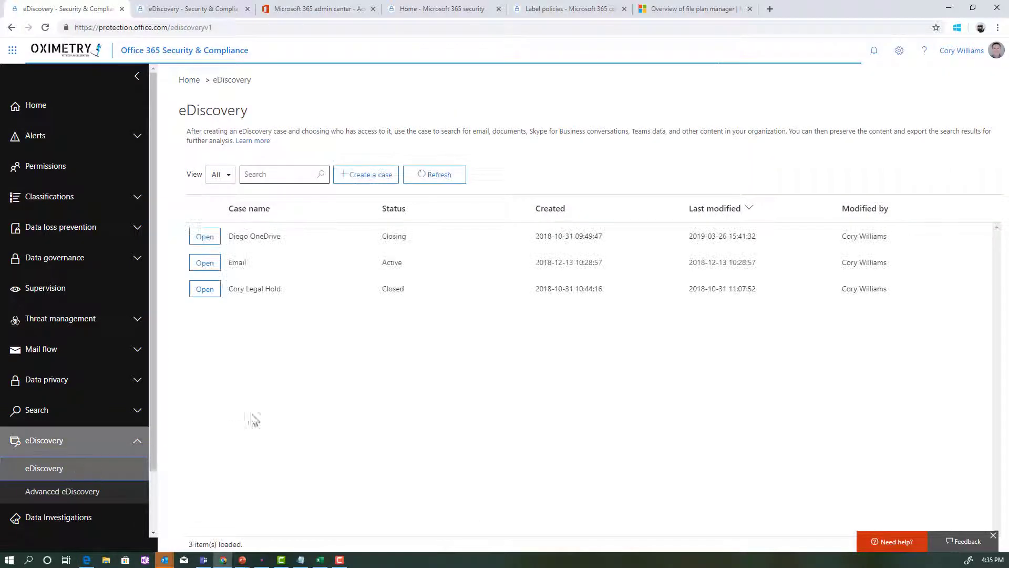
pyautogui.click(367, 174)
pyautogui.click(800, 244)
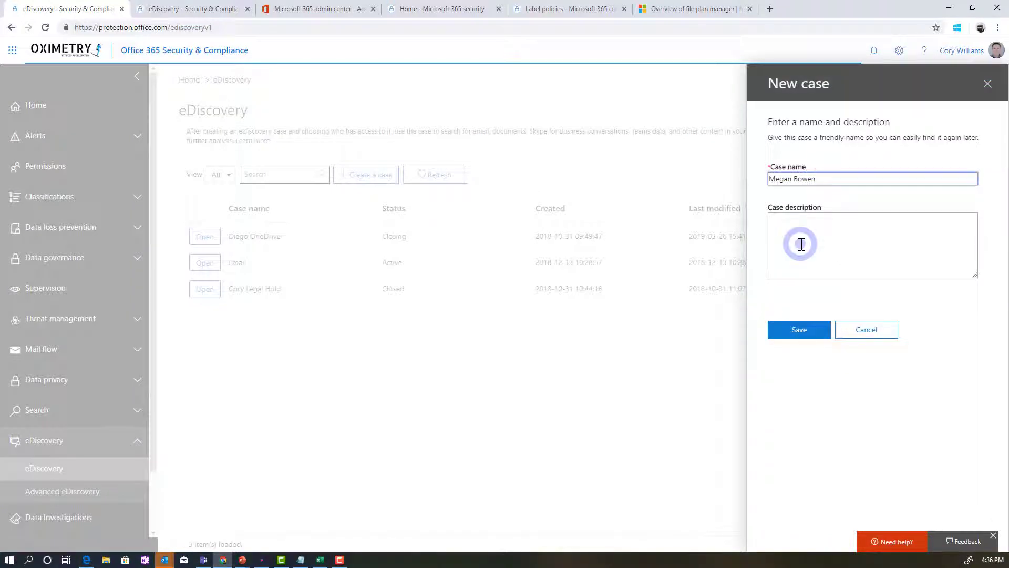
pyautogui.click(798, 330)
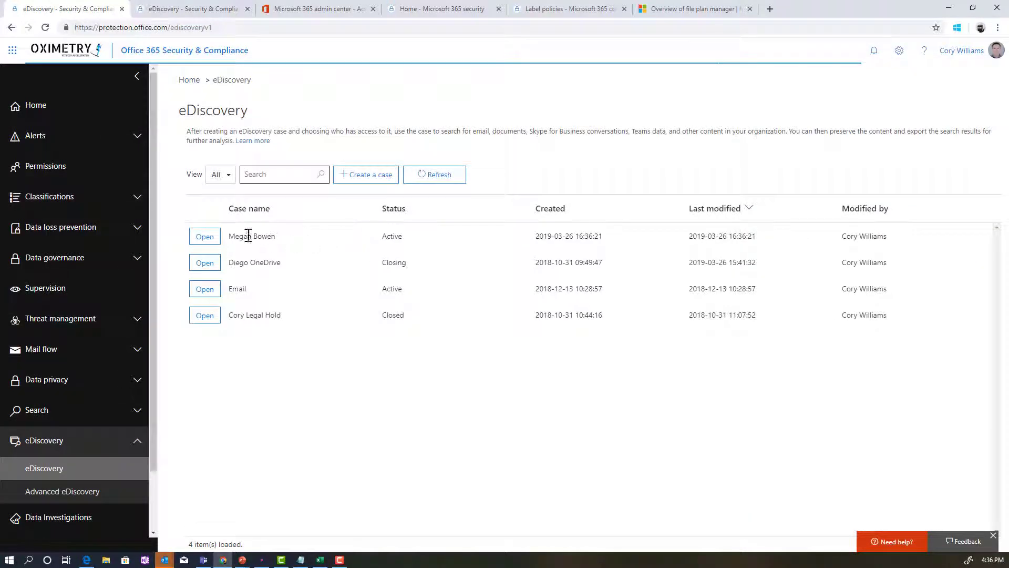
# Start a new hold in the employee's case, named after their OneDrive and described as holding only that OneDrive
pyautogui.click(204, 235)
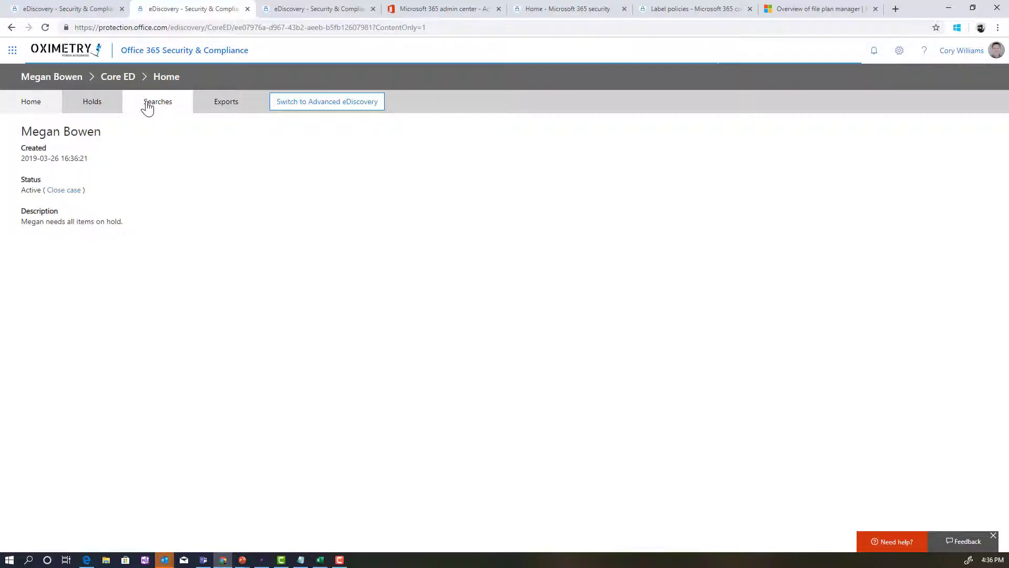
pyautogui.click(102, 109)
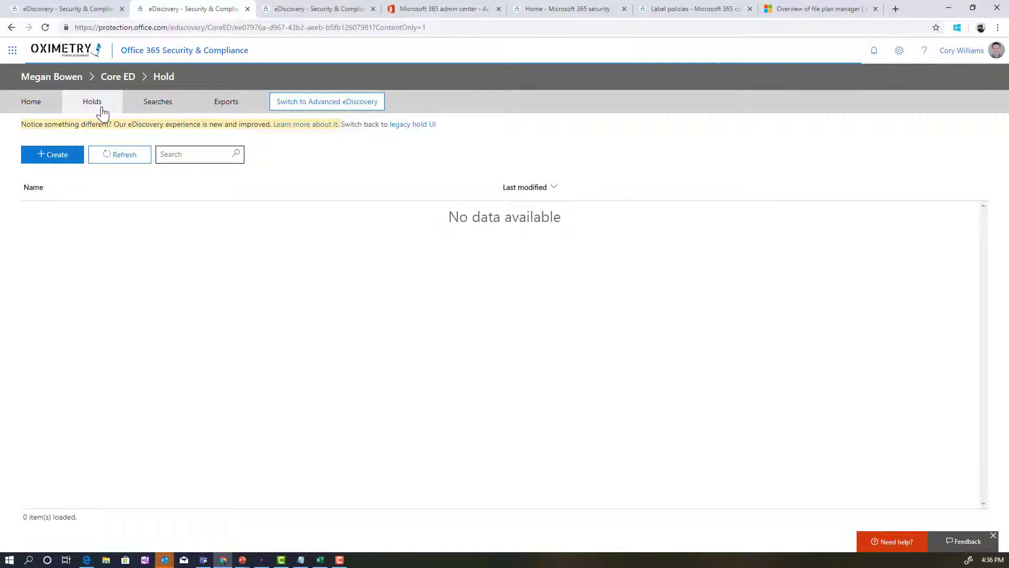
pyautogui.click(58, 158)
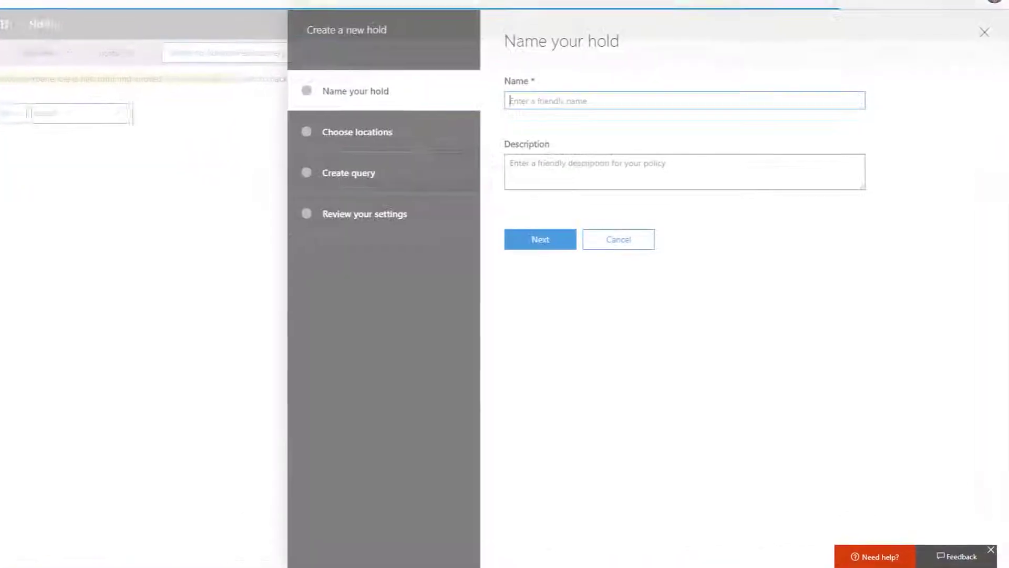
pyautogui.click(543, 94)
pyautogui.write('Megans OneDrive')
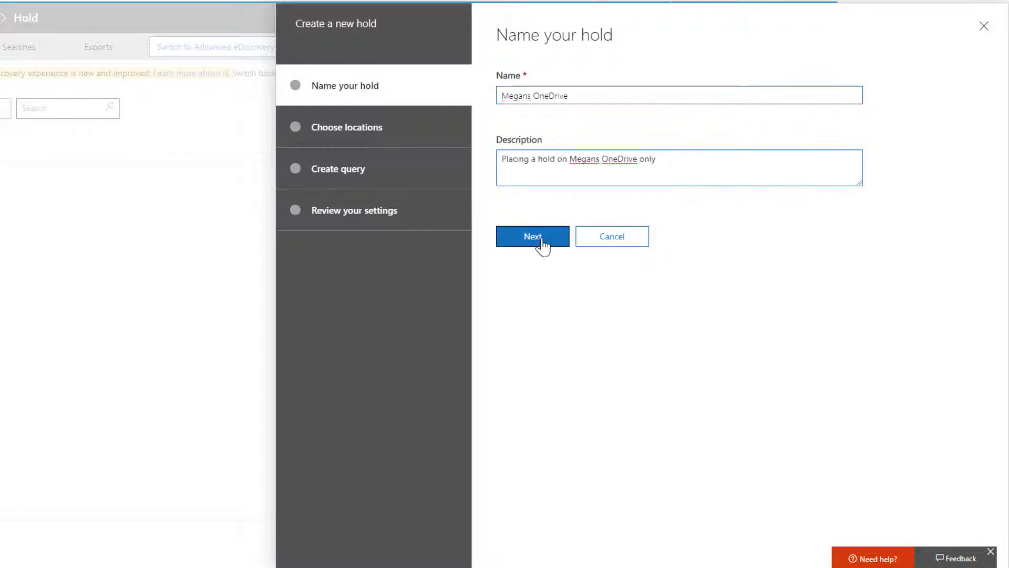
pyautogui.click(540, 241)
# Add the employee's personal OneDrive site URL as the hold's site location
pyautogui.click(683, 372)
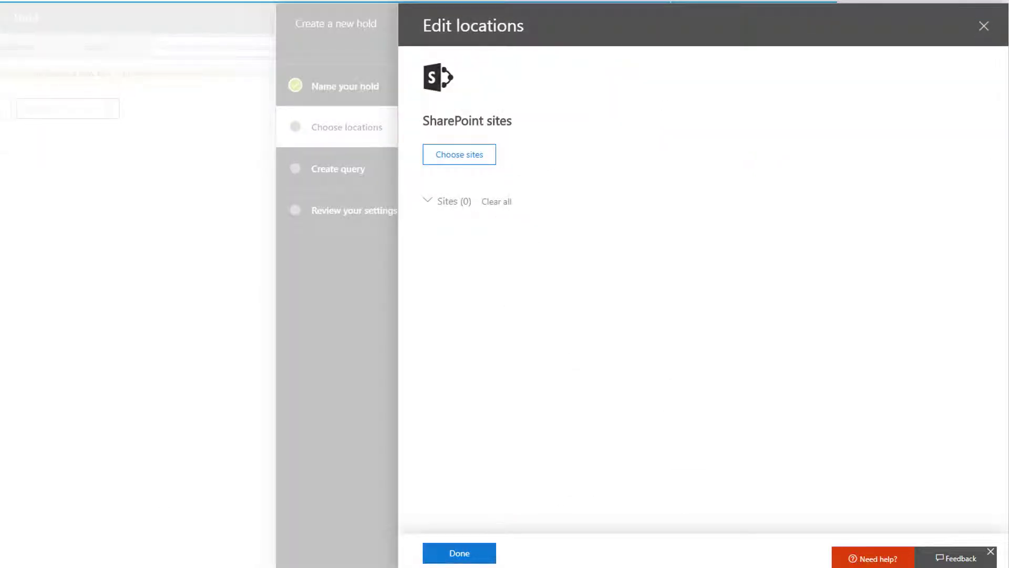
pyautogui.click(461, 167)
pyautogui.click(462, 174)
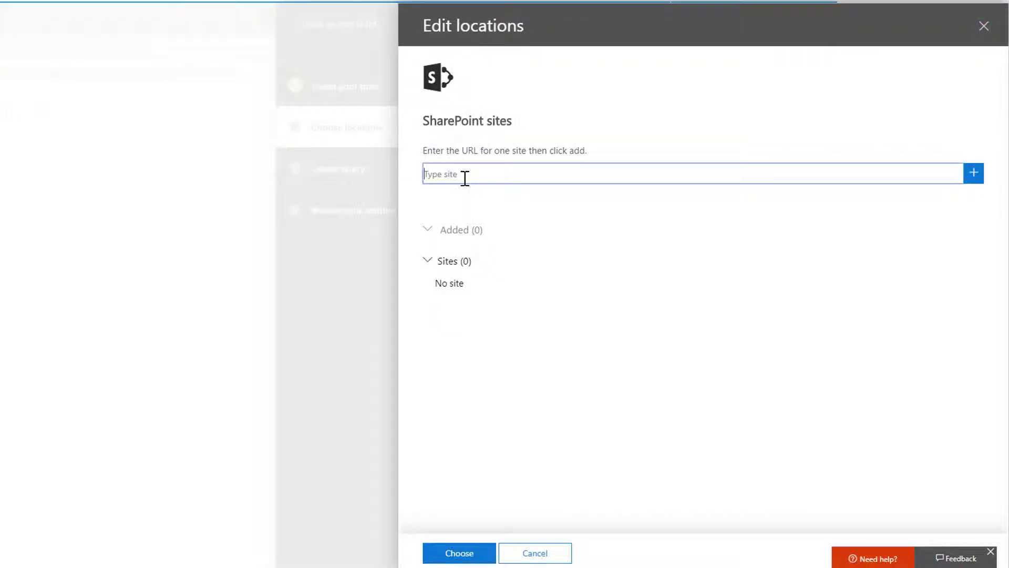
pyautogui.write('https://m365x852512-my.sharepoint.com/personal/meganb_oximetrytech_com')
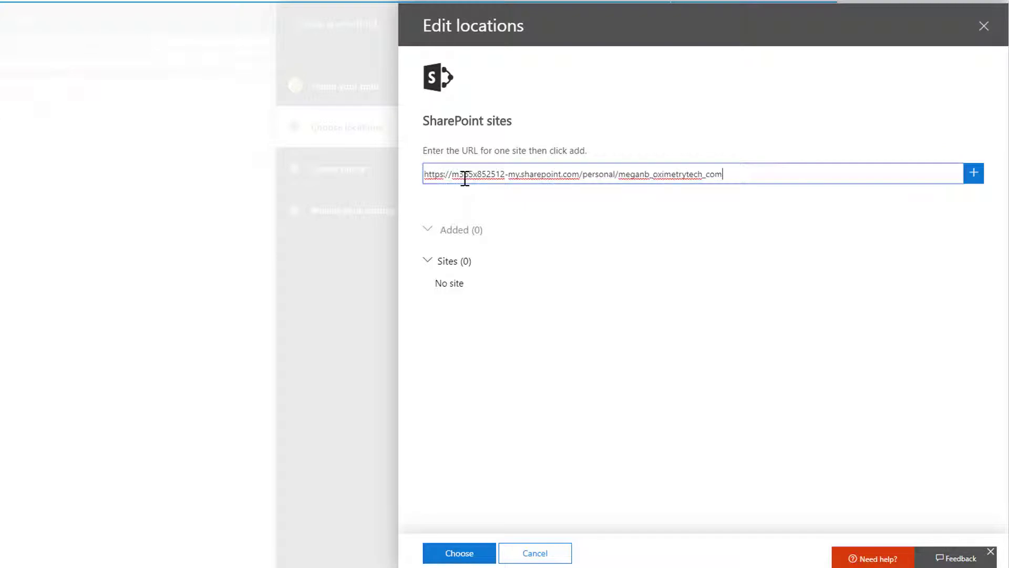
pyautogui.click(974, 174)
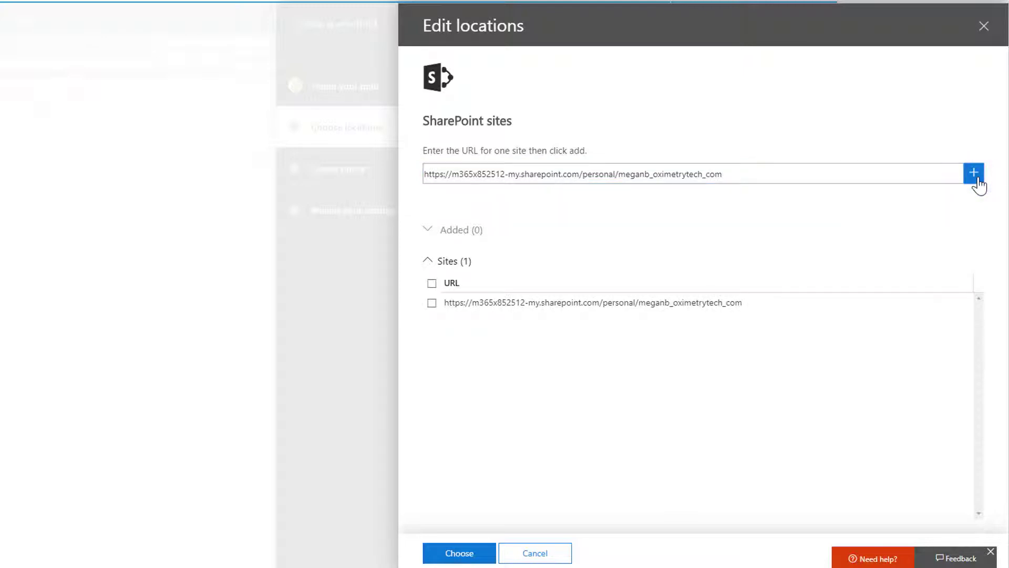
pyautogui.click(432, 304)
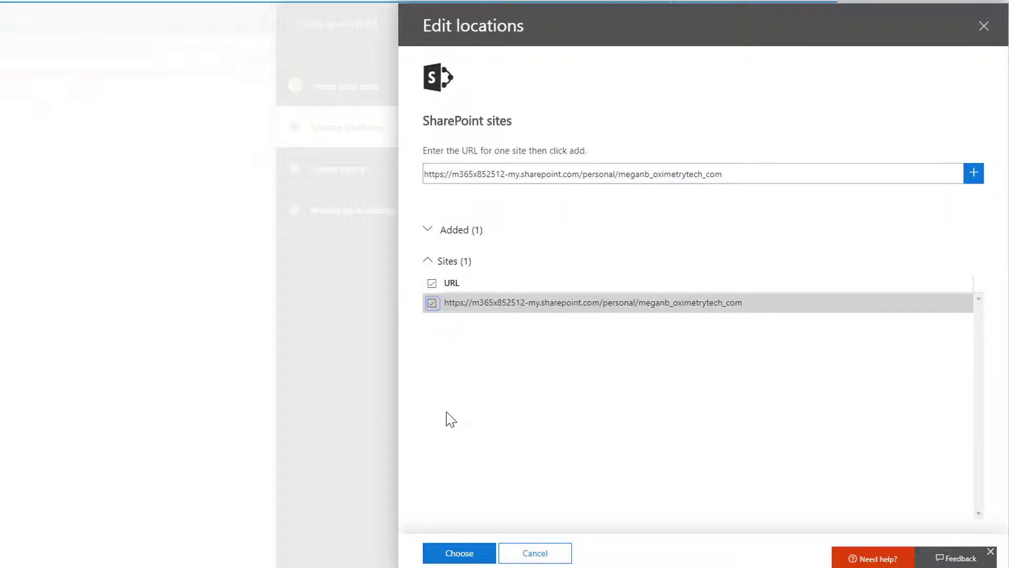
pyautogui.click(463, 552)
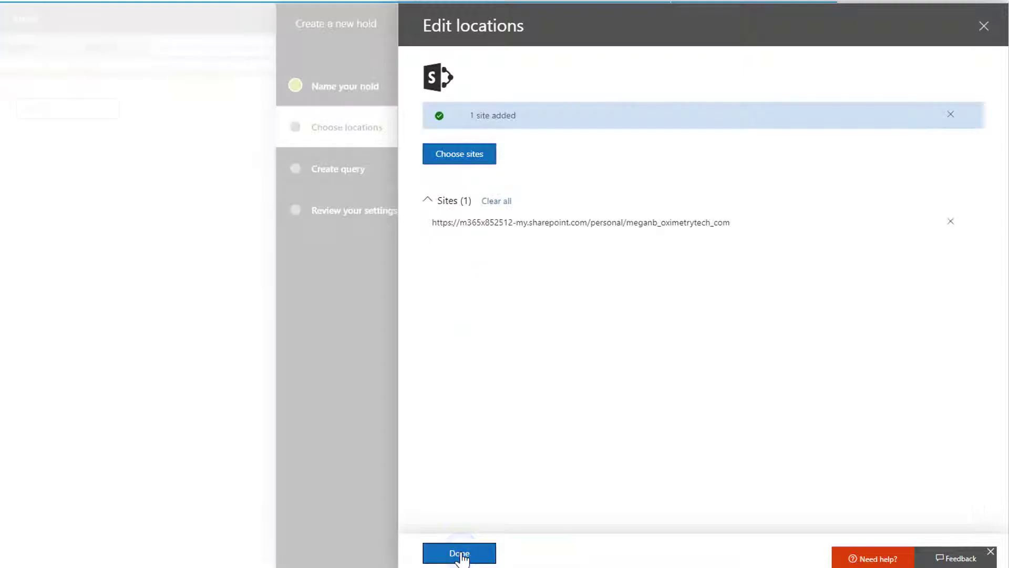
pyautogui.click(458, 552)
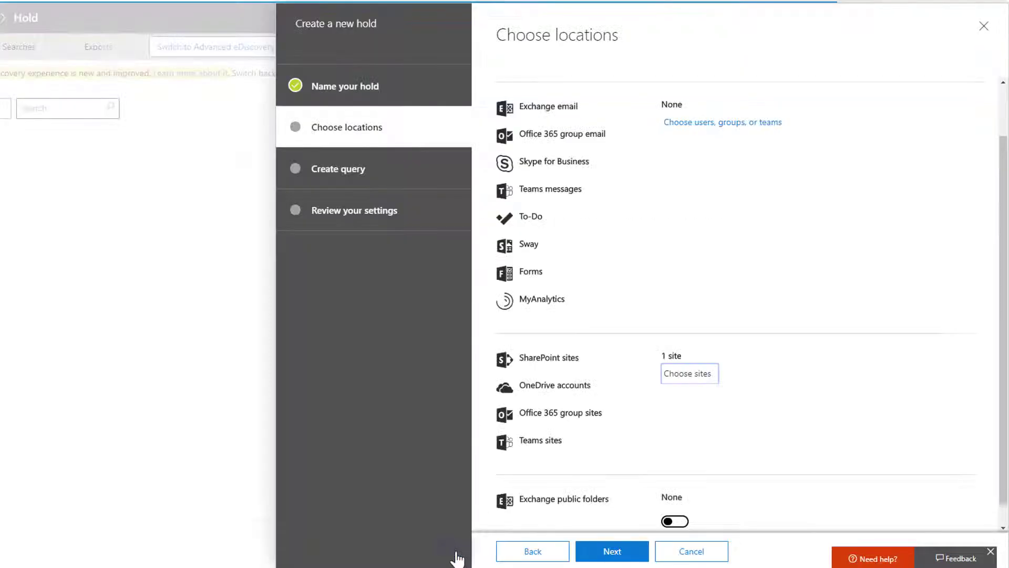
# Leave the hold's keyword query blank and create the hold
pyautogui.click(615, 553)
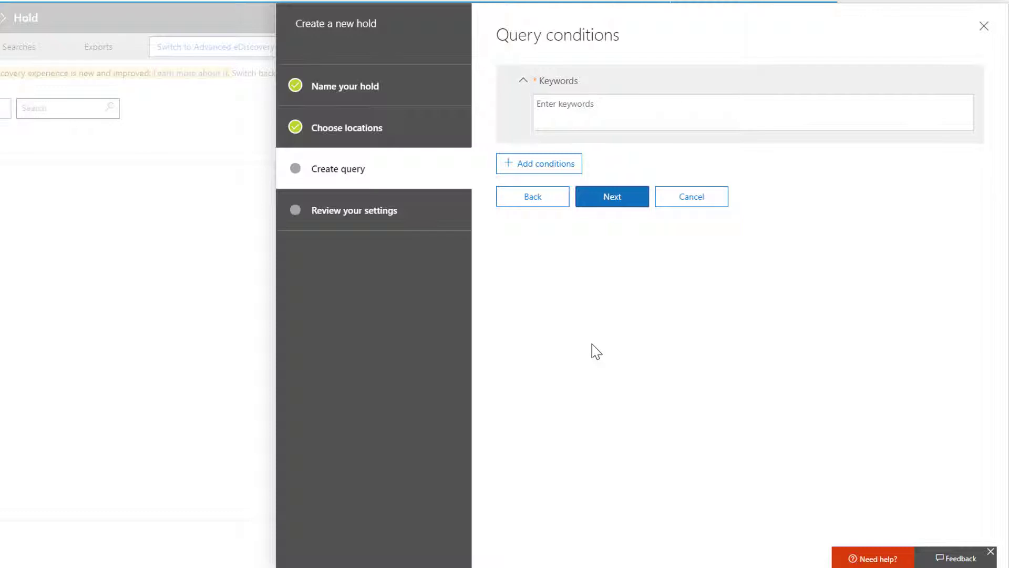
pyautogui.click(603, 201)
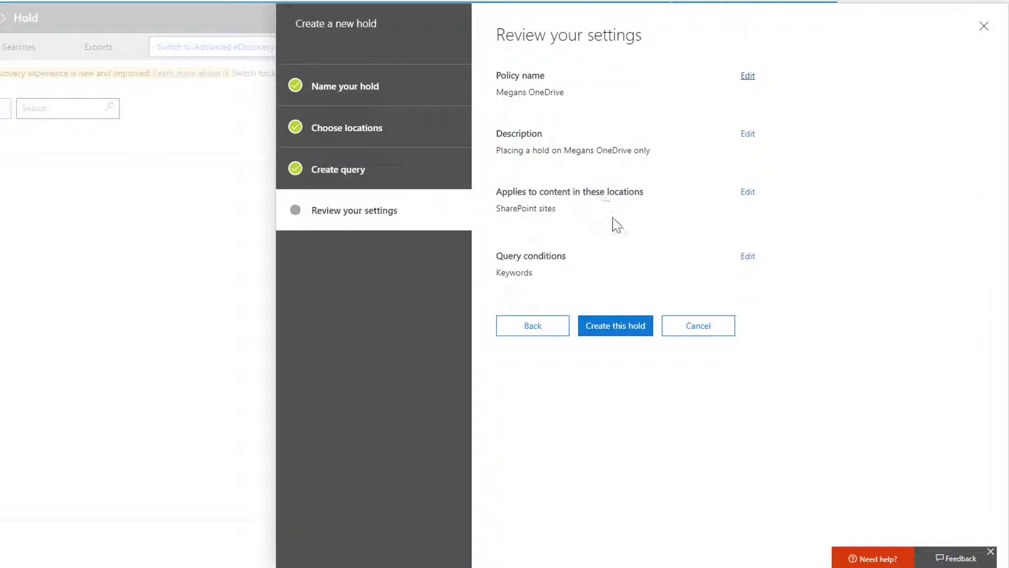
pyautogui.click(627, 333)
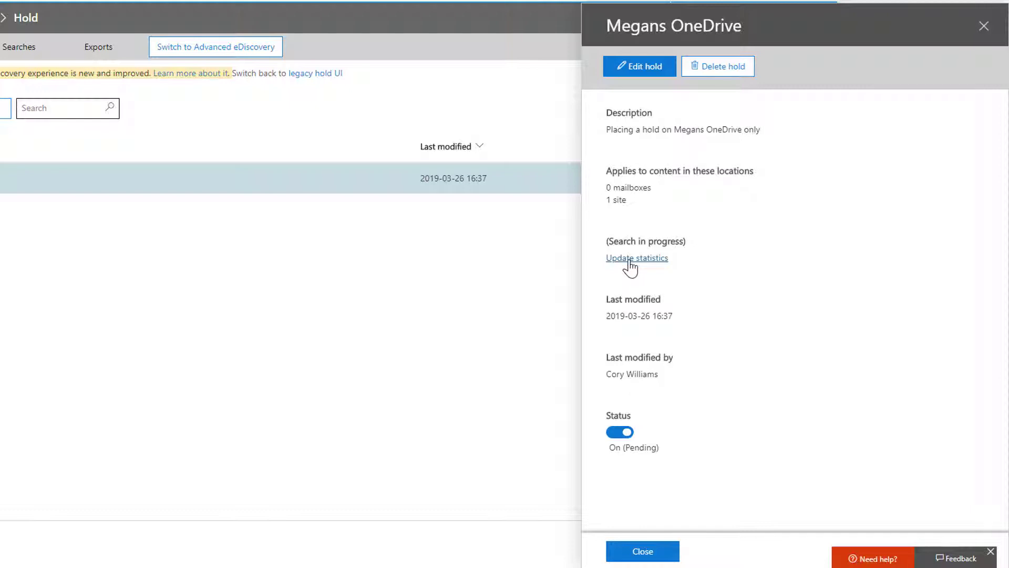
# Close the new hold's details and reopen them from the case's holds to check the hold statistics
pyautogui.click(642, 552)
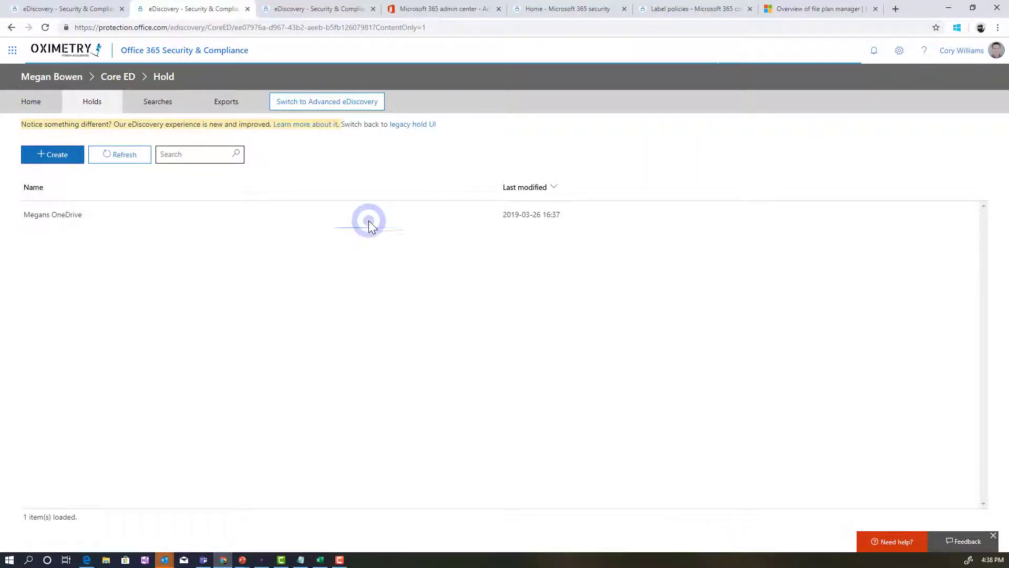
pyautogui.click(369, 221)
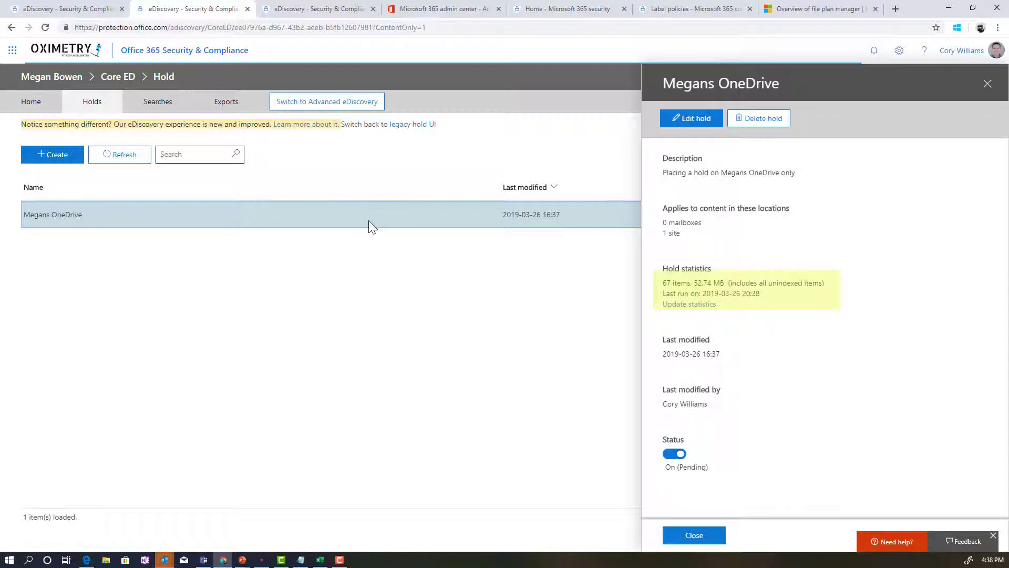
pyautogui.click(414, 235)
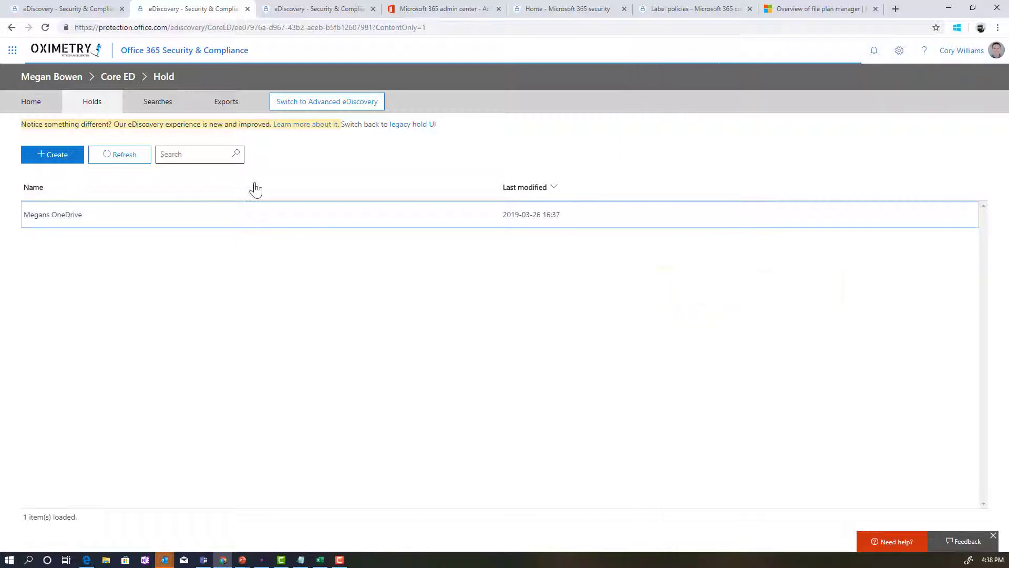